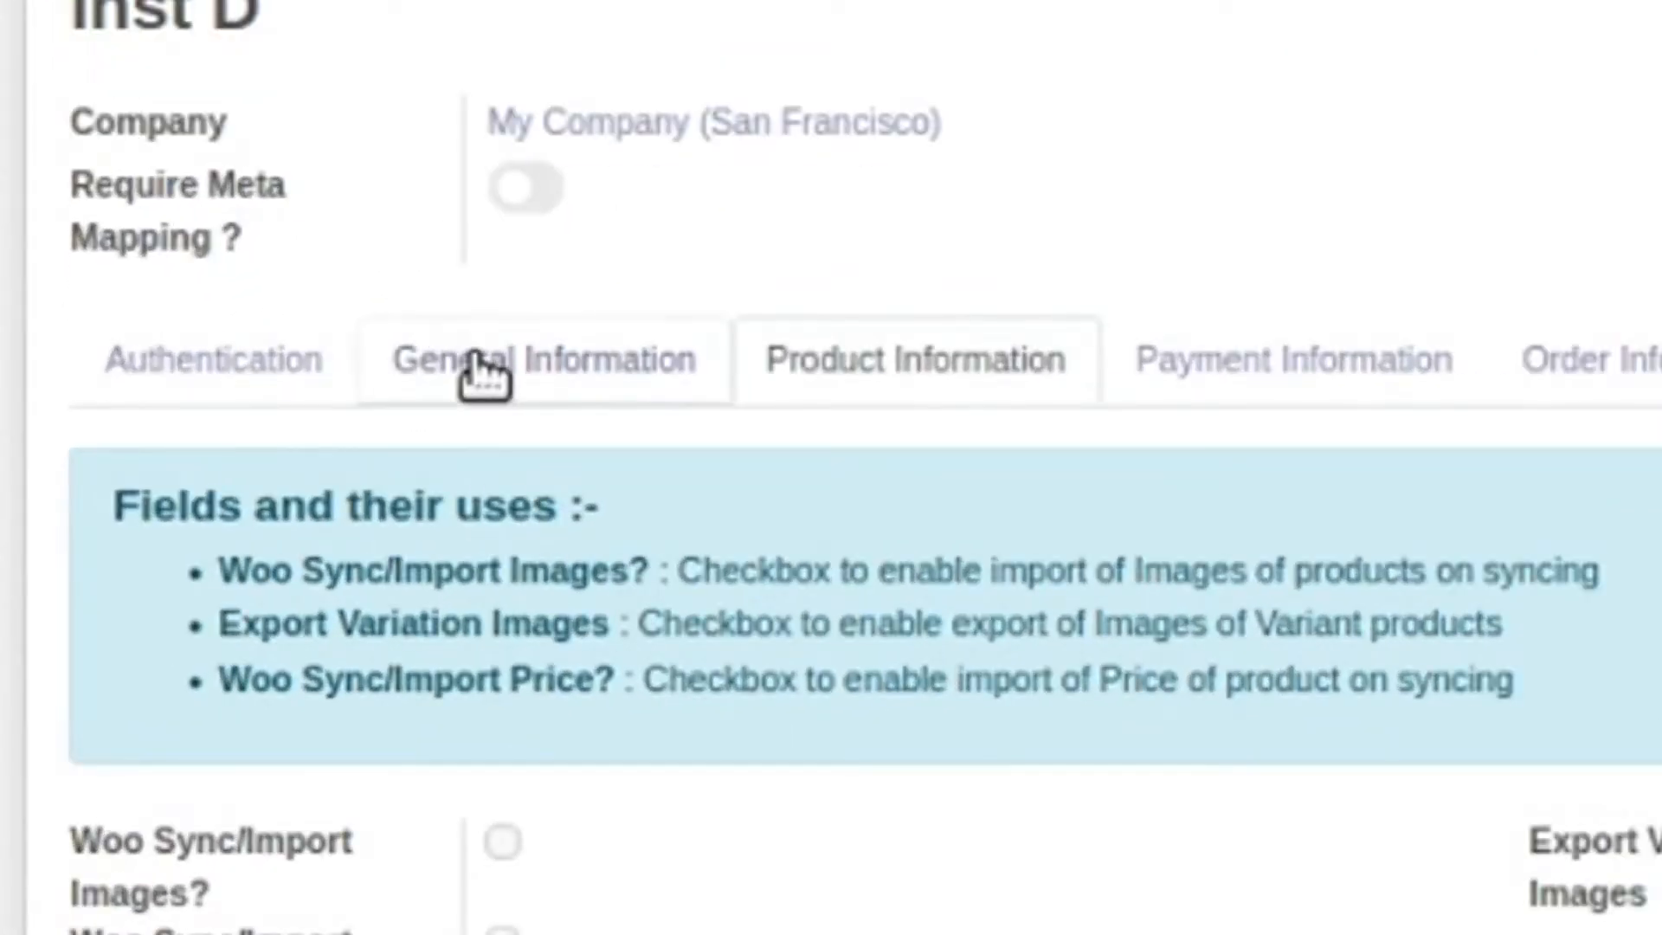
- Review the general information of instance inst D and enable Woo Sync/Import Price in its product information
click(458, 355)
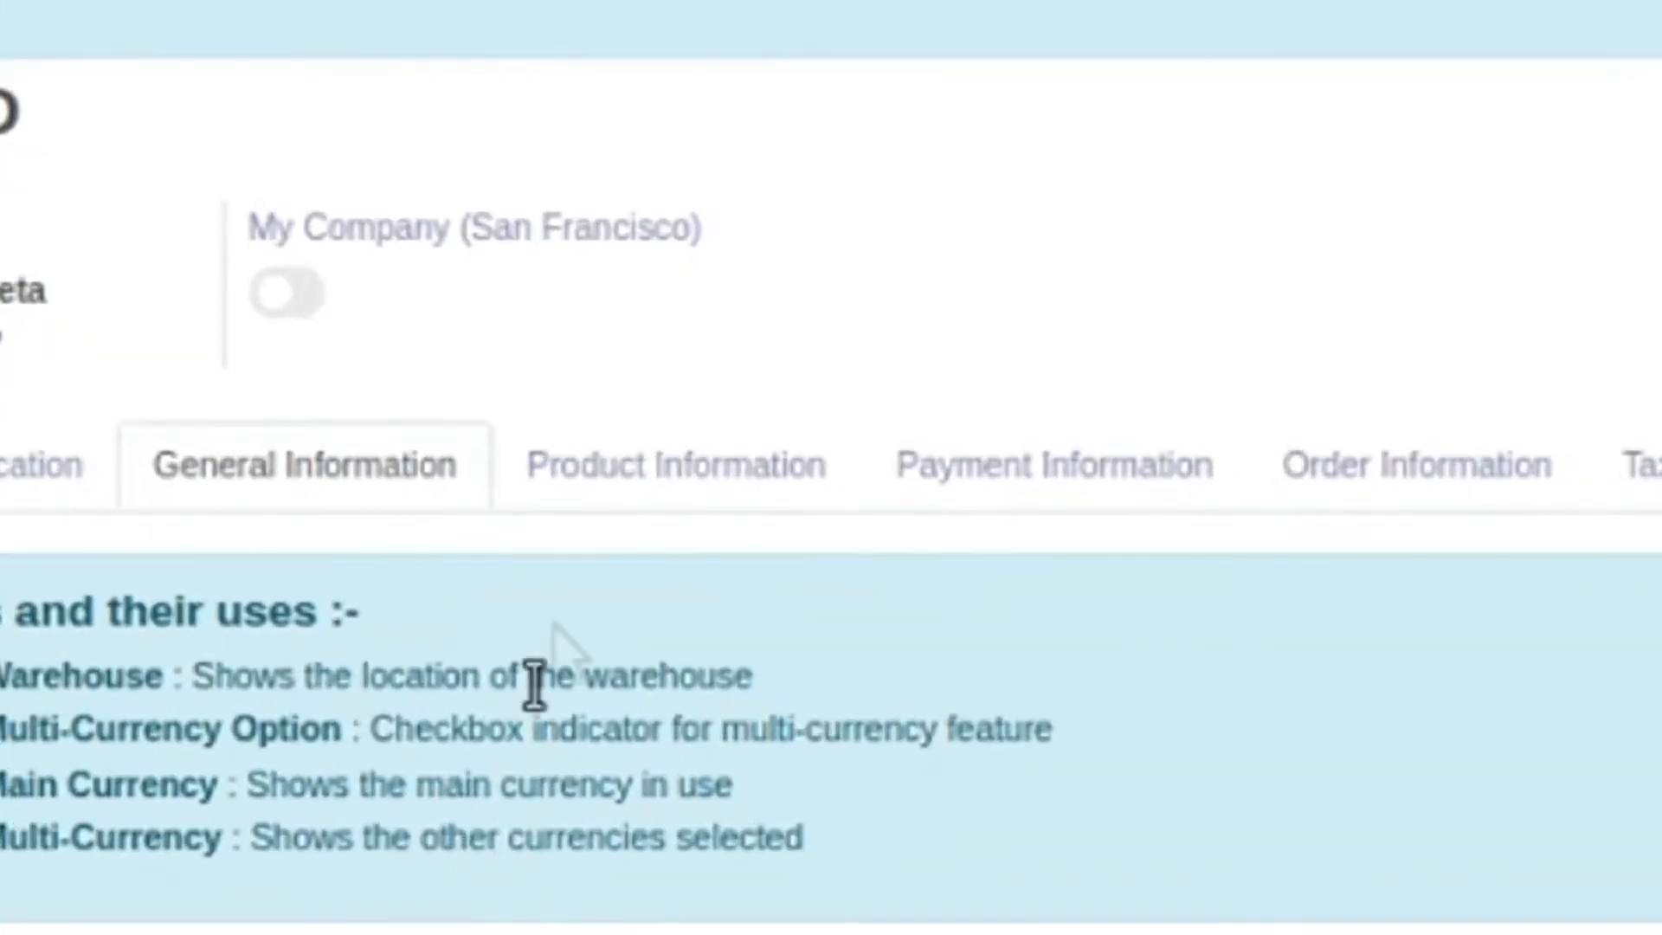
click(546, 540)
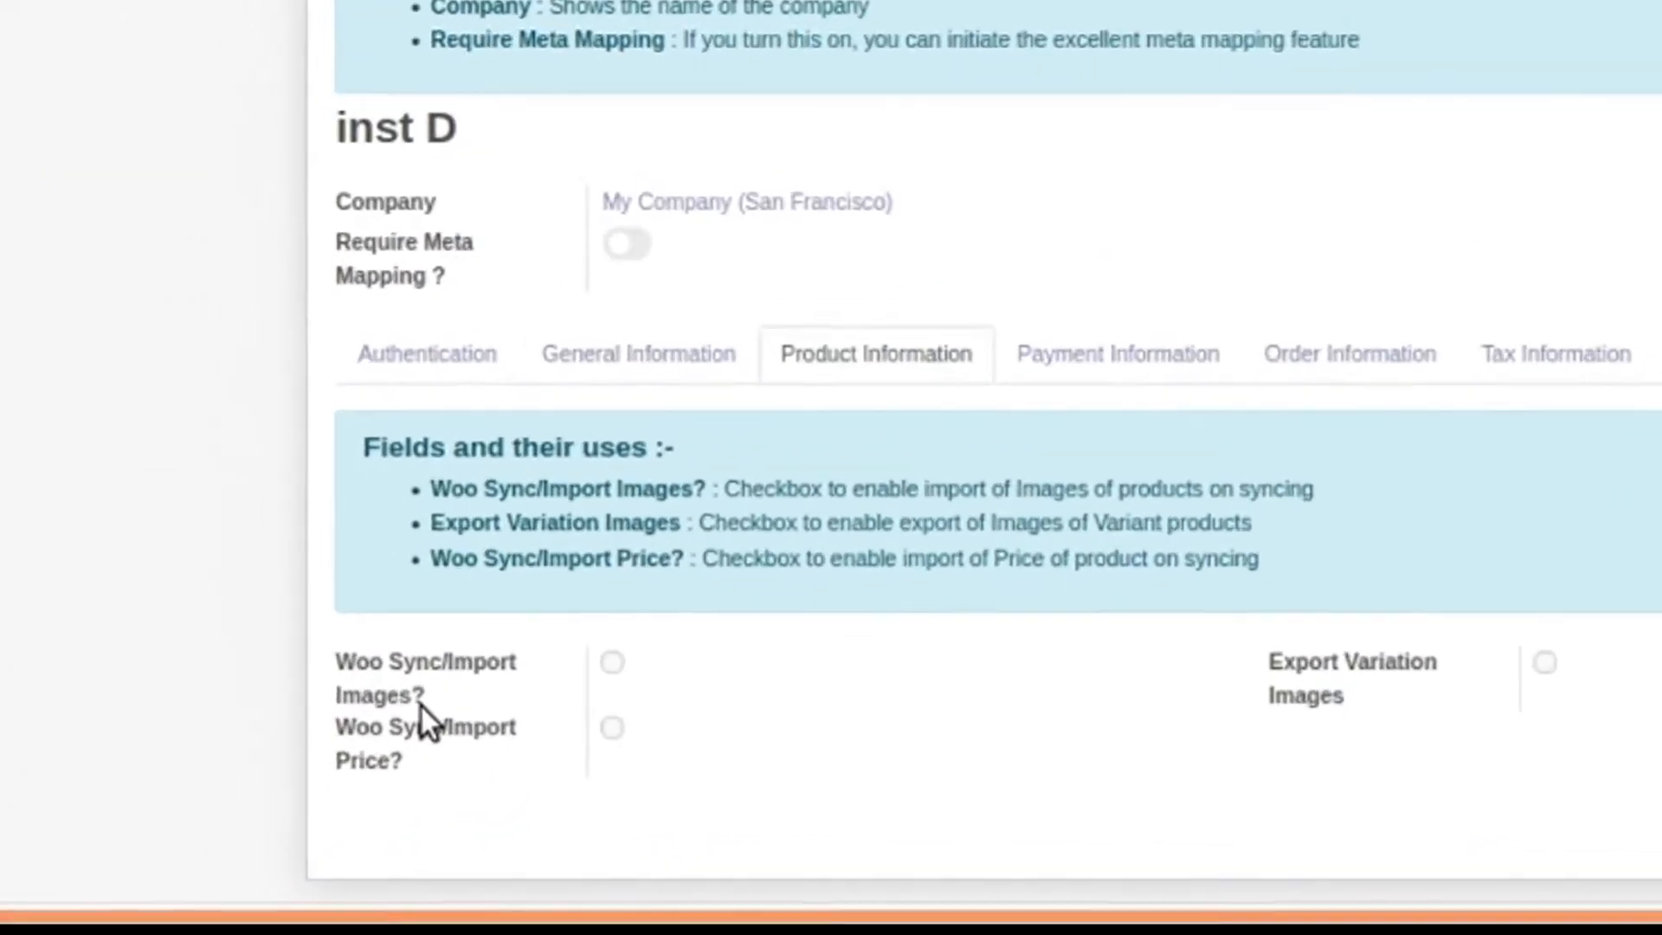
mouse_move(304, 750)
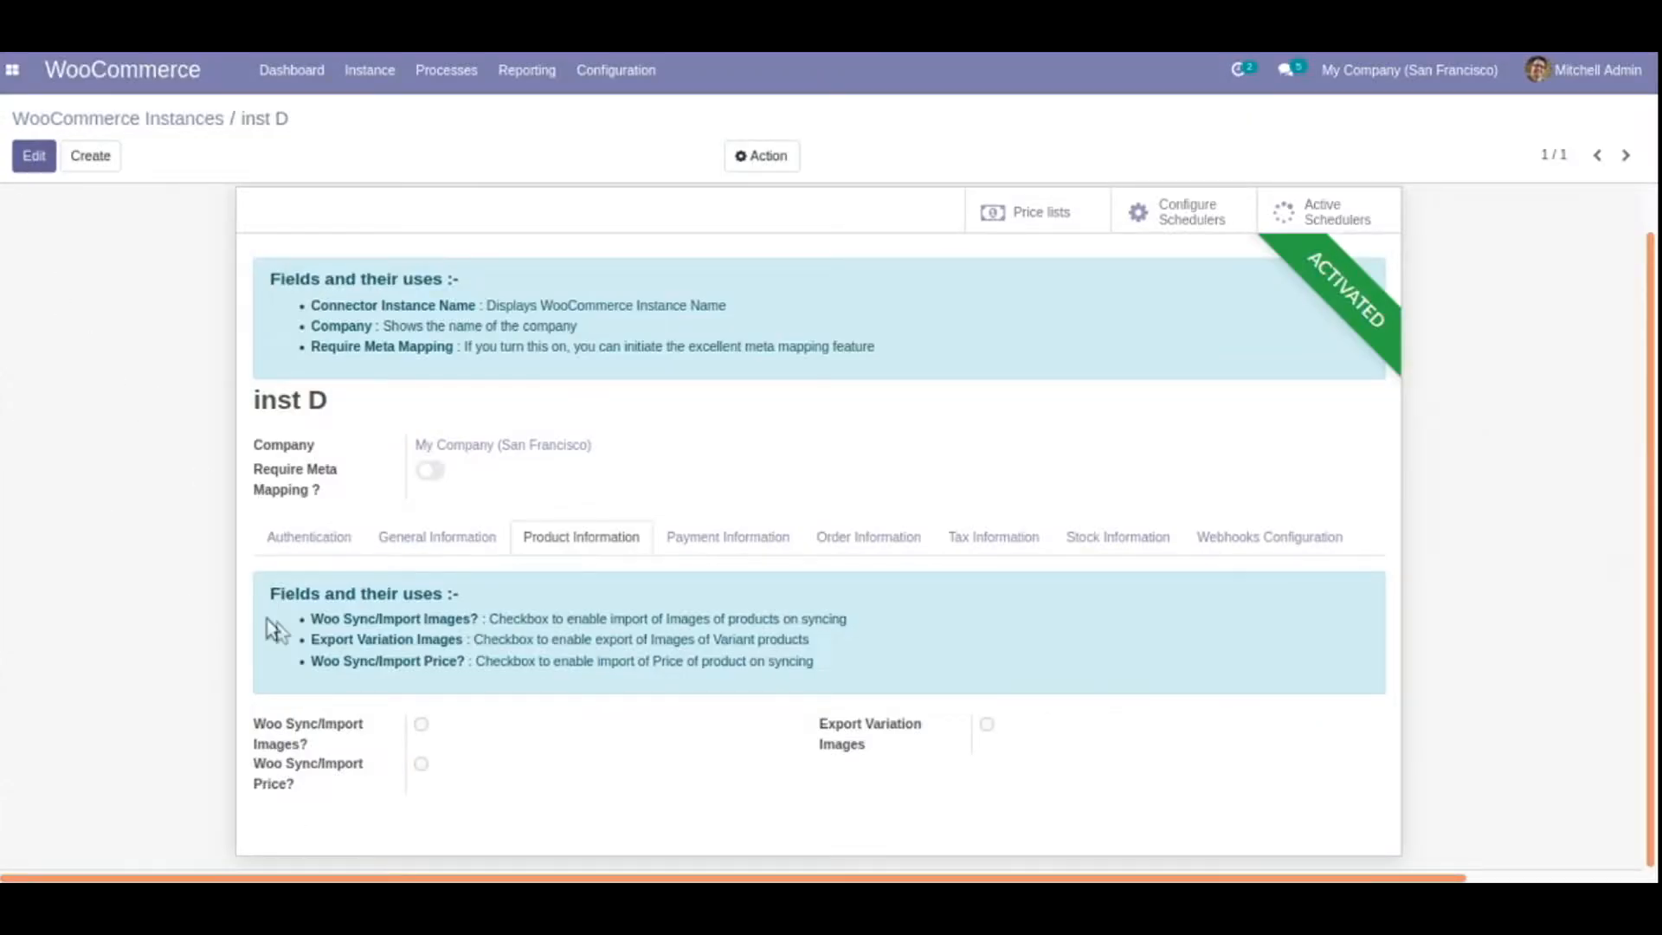
click(421, 790)
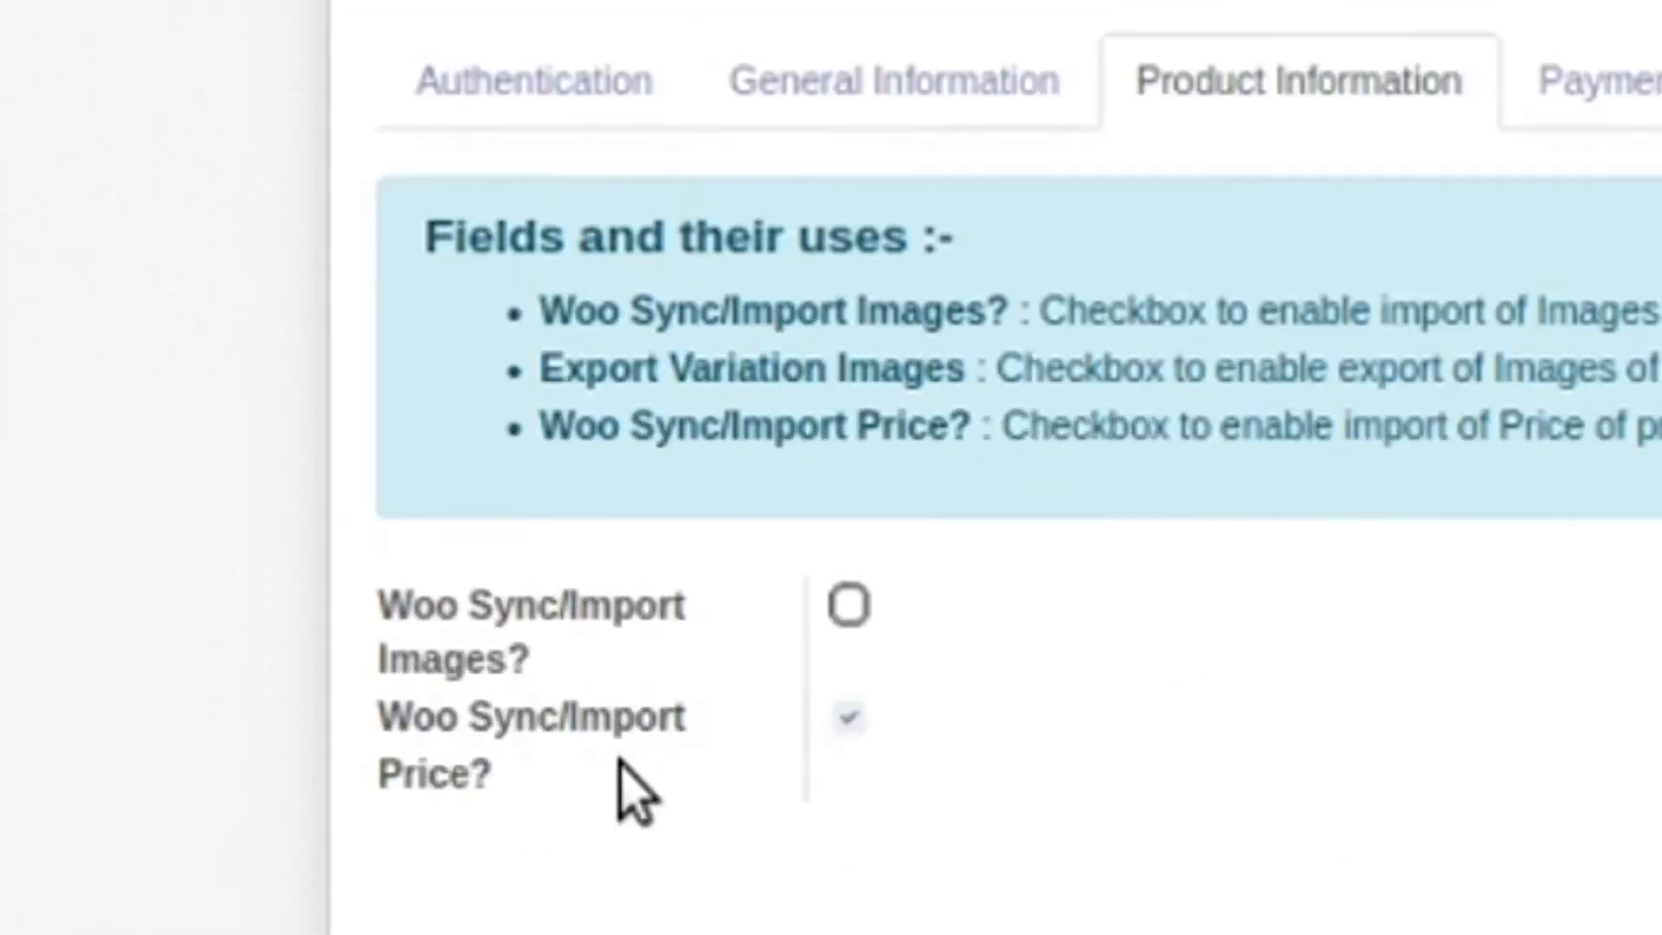
mouse_move(340, 806)
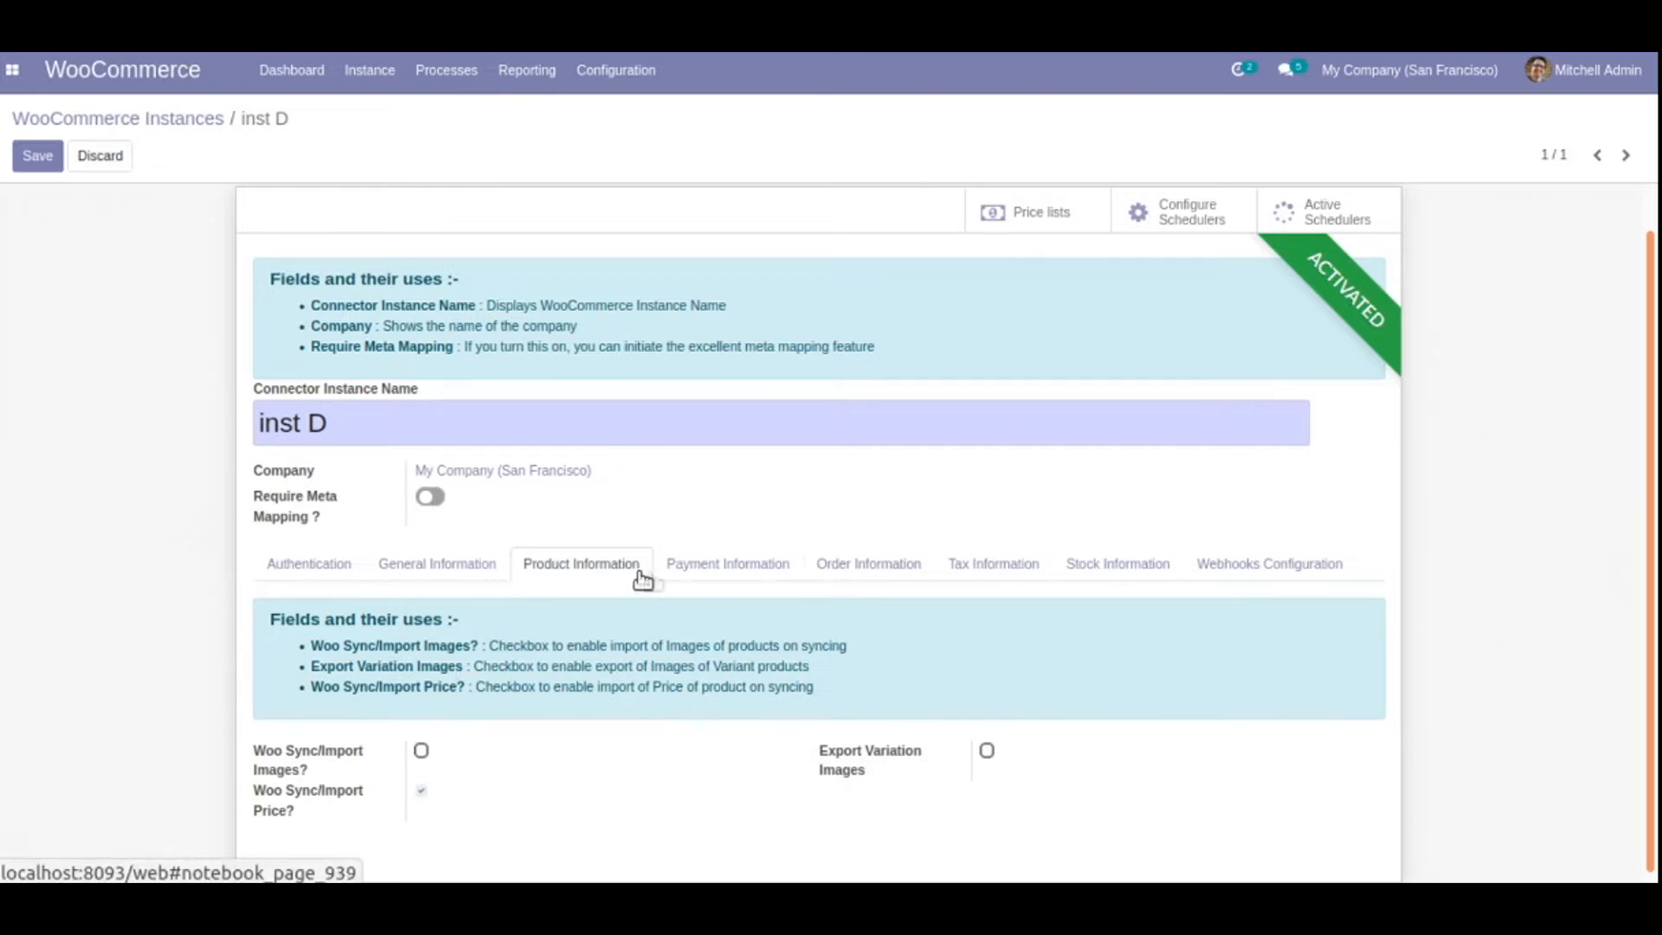
- Look through the payment, order and tax information of the instance and save its configuration
click(705, 563)
click(827, 561)
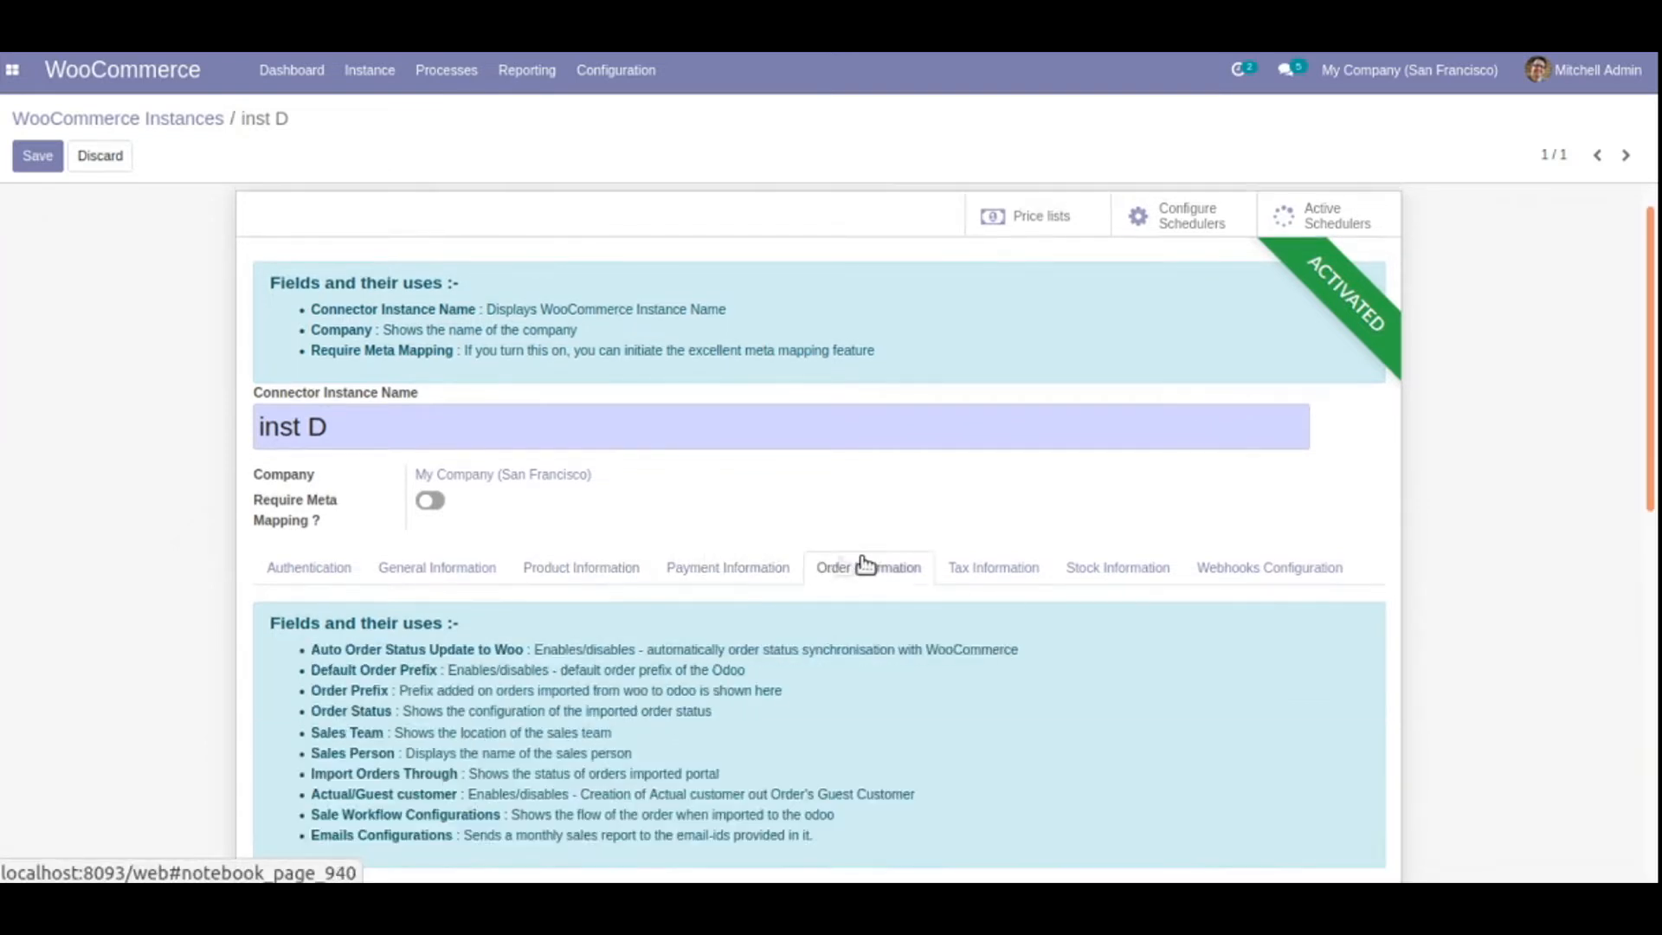
click(958, 567)
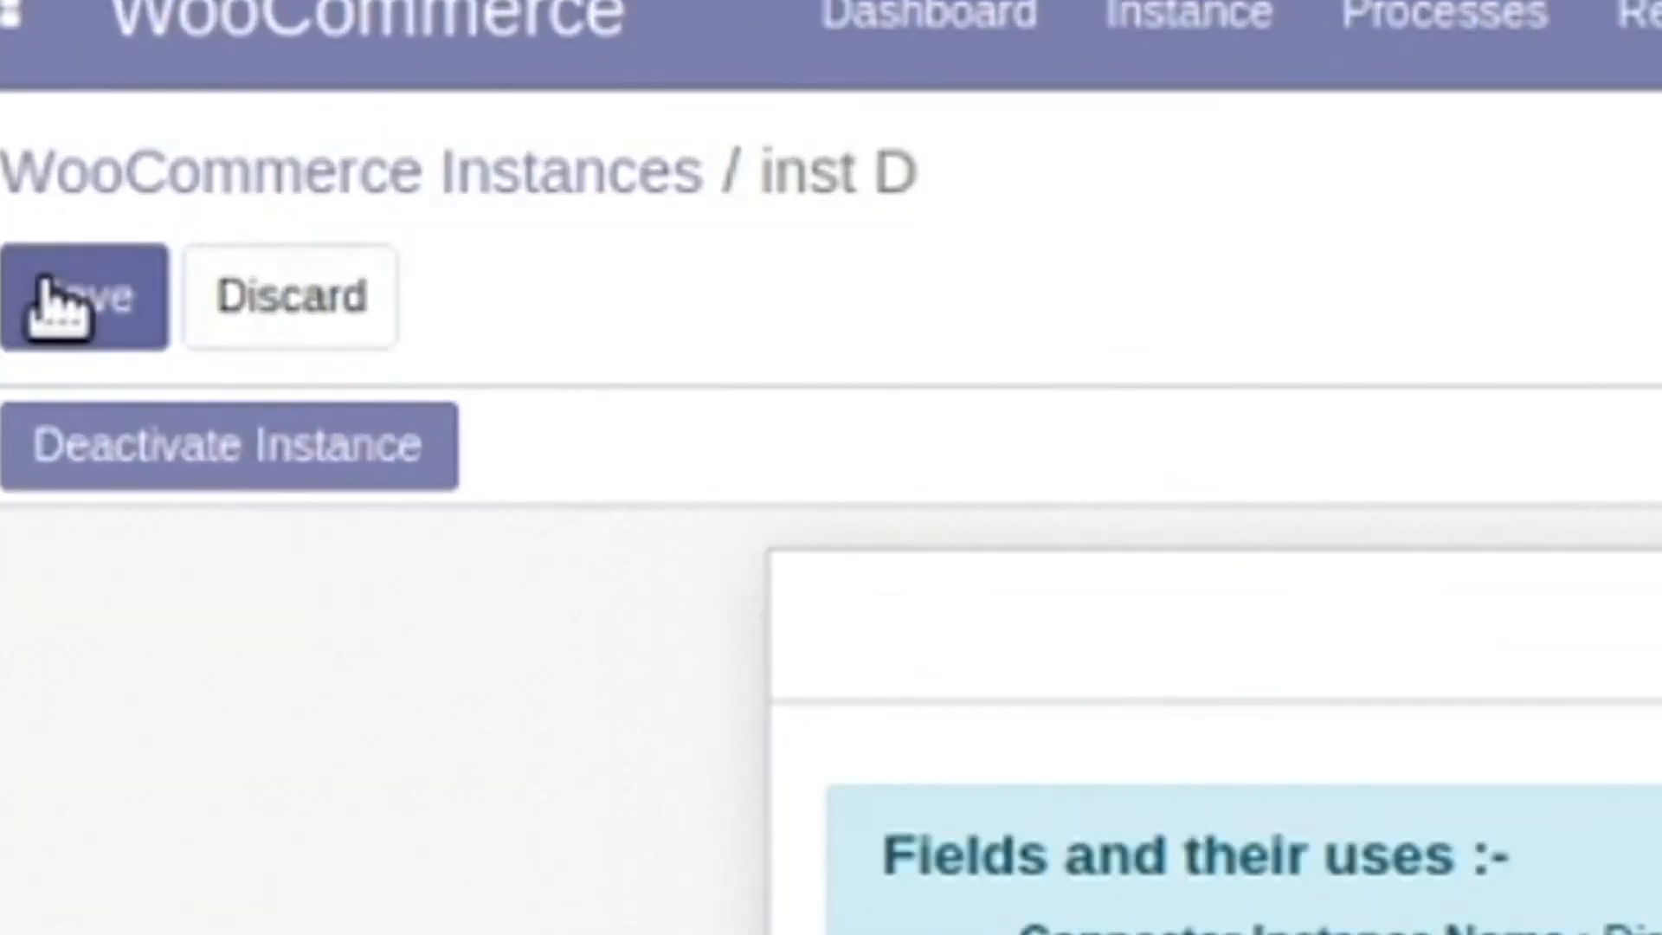
click(30, 160)
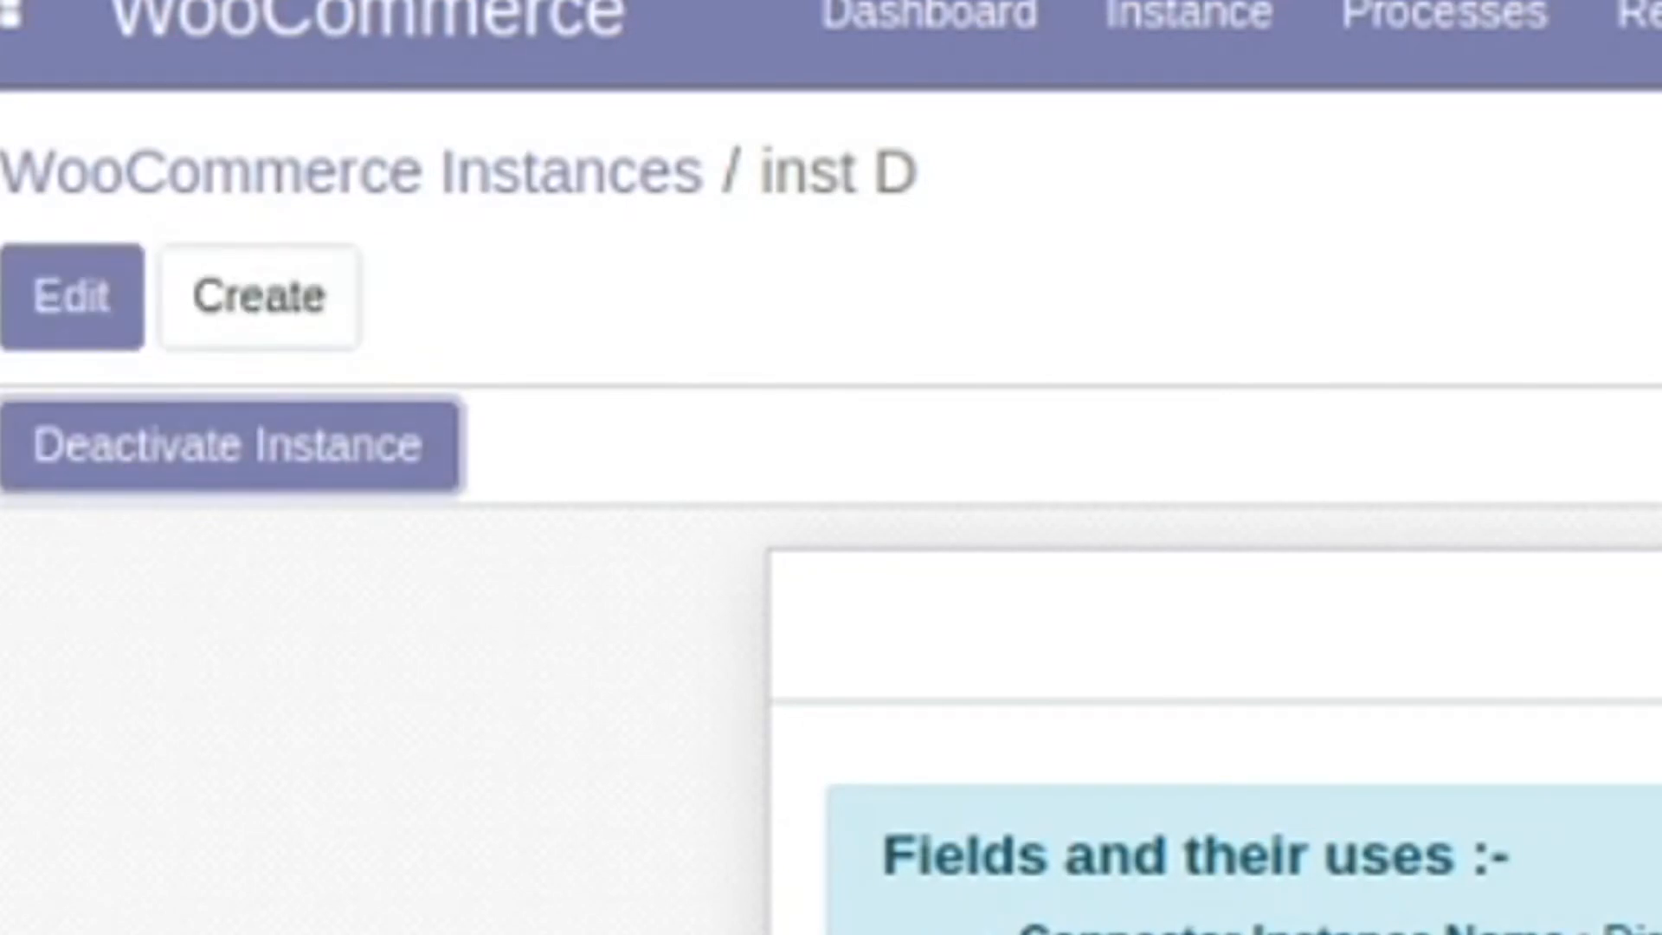
- Return to the WooCommerce instances overview and open the specific operation form for inst D
click(588, 188)
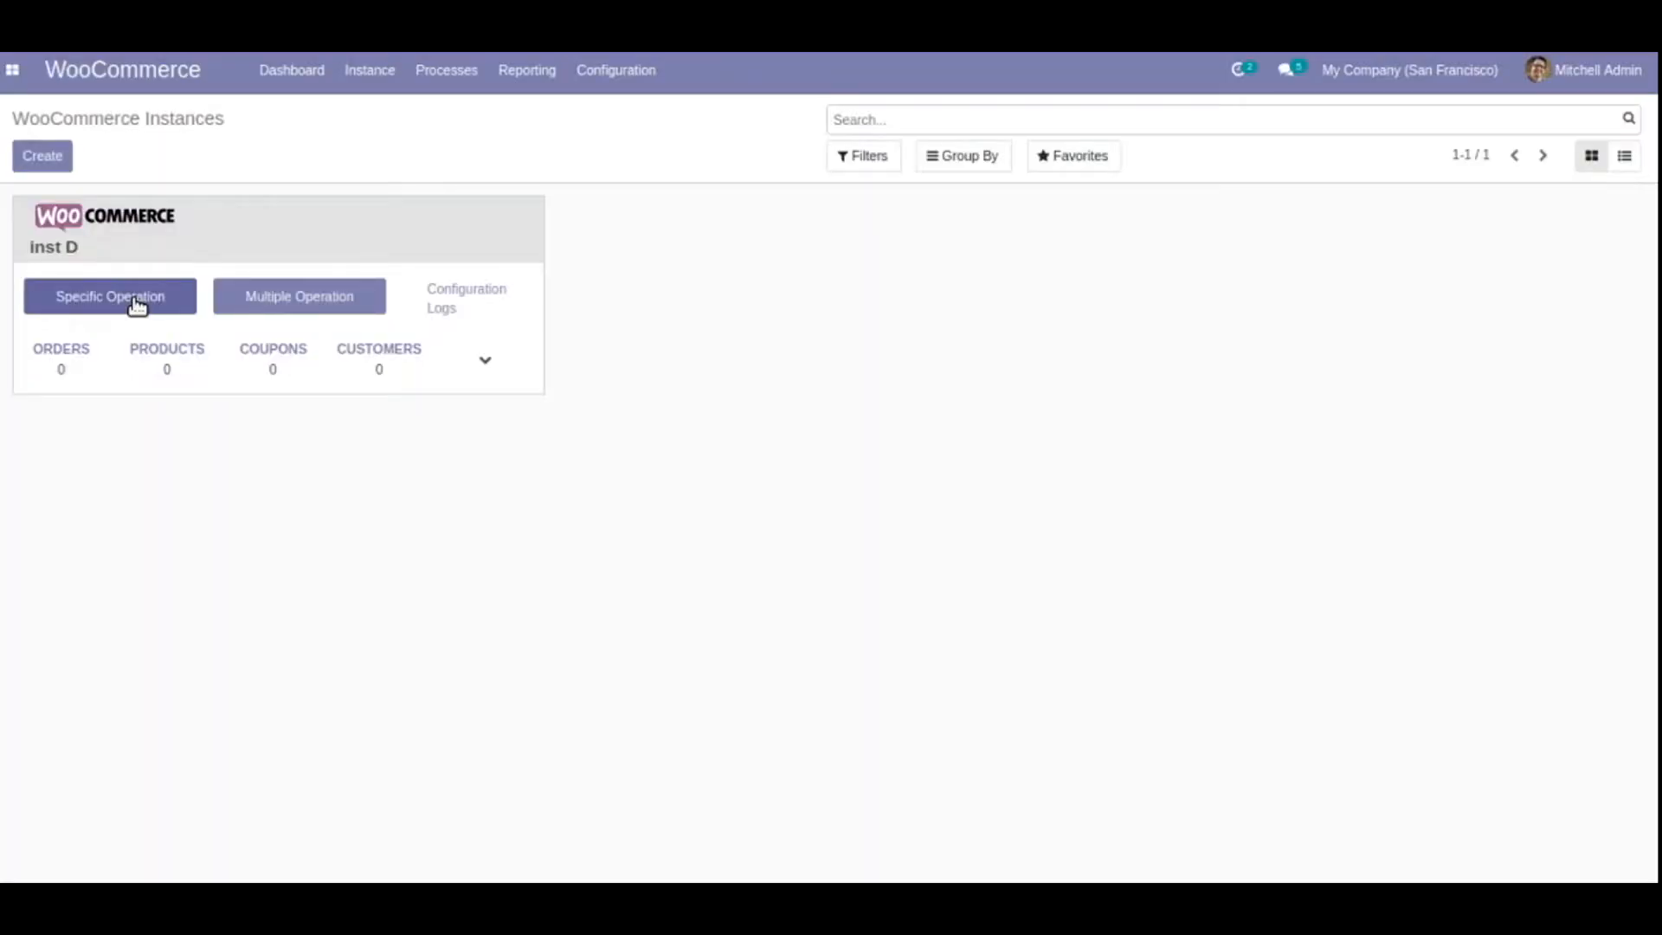
click(299, 467)
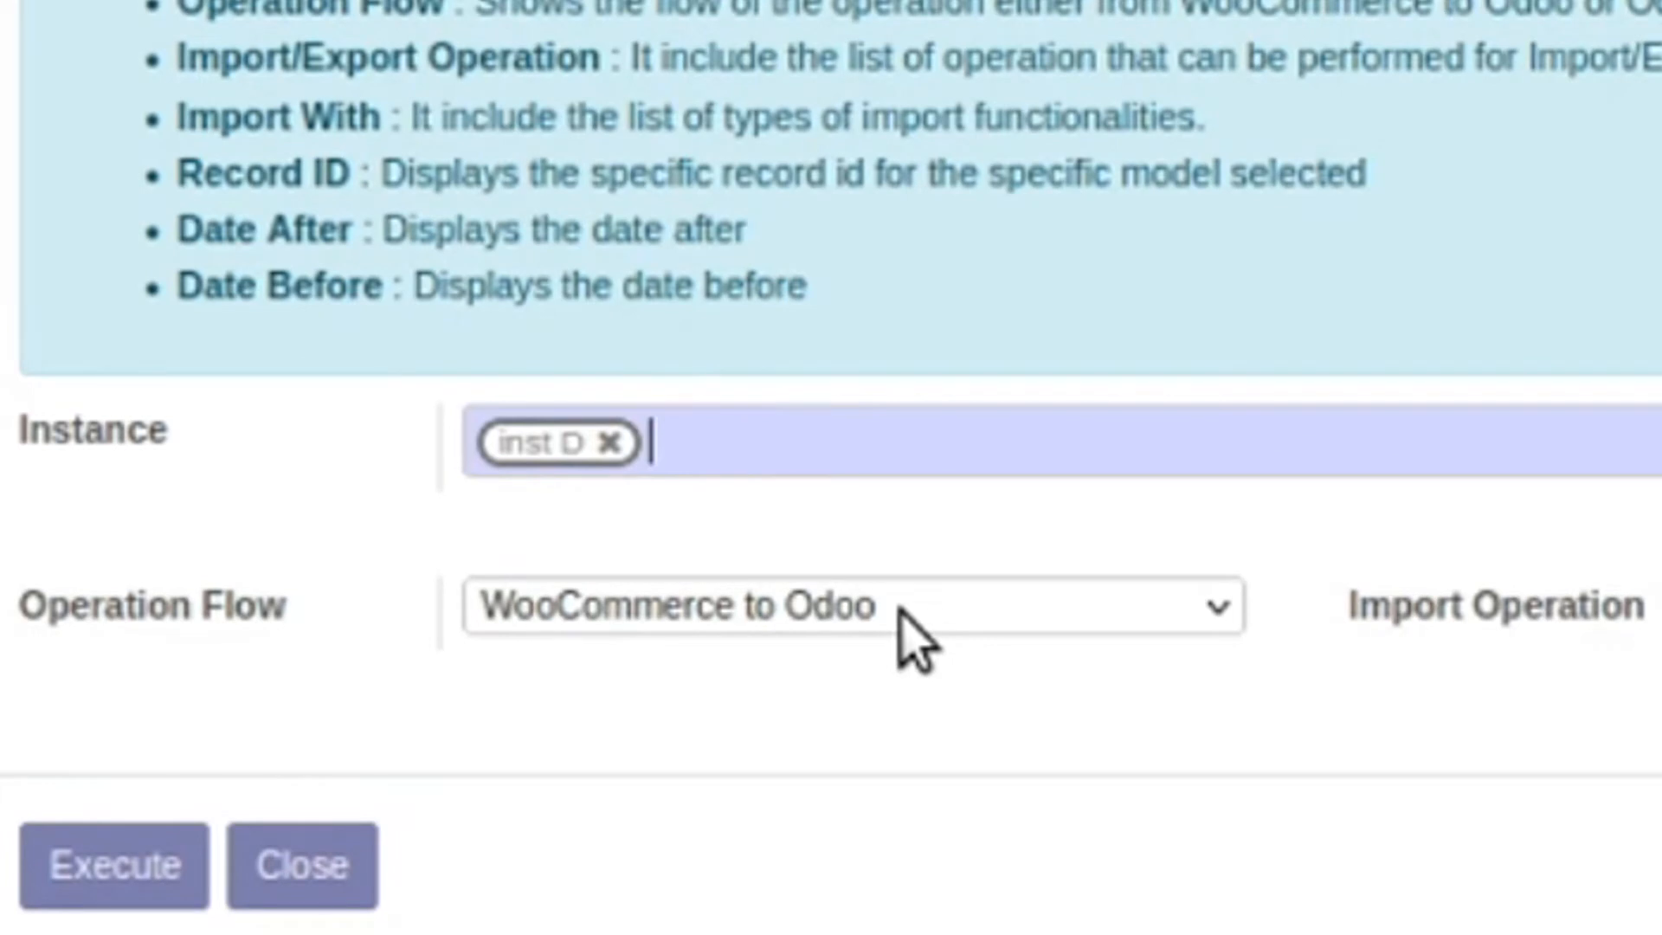
- Switch the operation flow to Odoo to WooCommerce and back to WooCommerce to Odoo
click(899, 608)
click(852, 831)
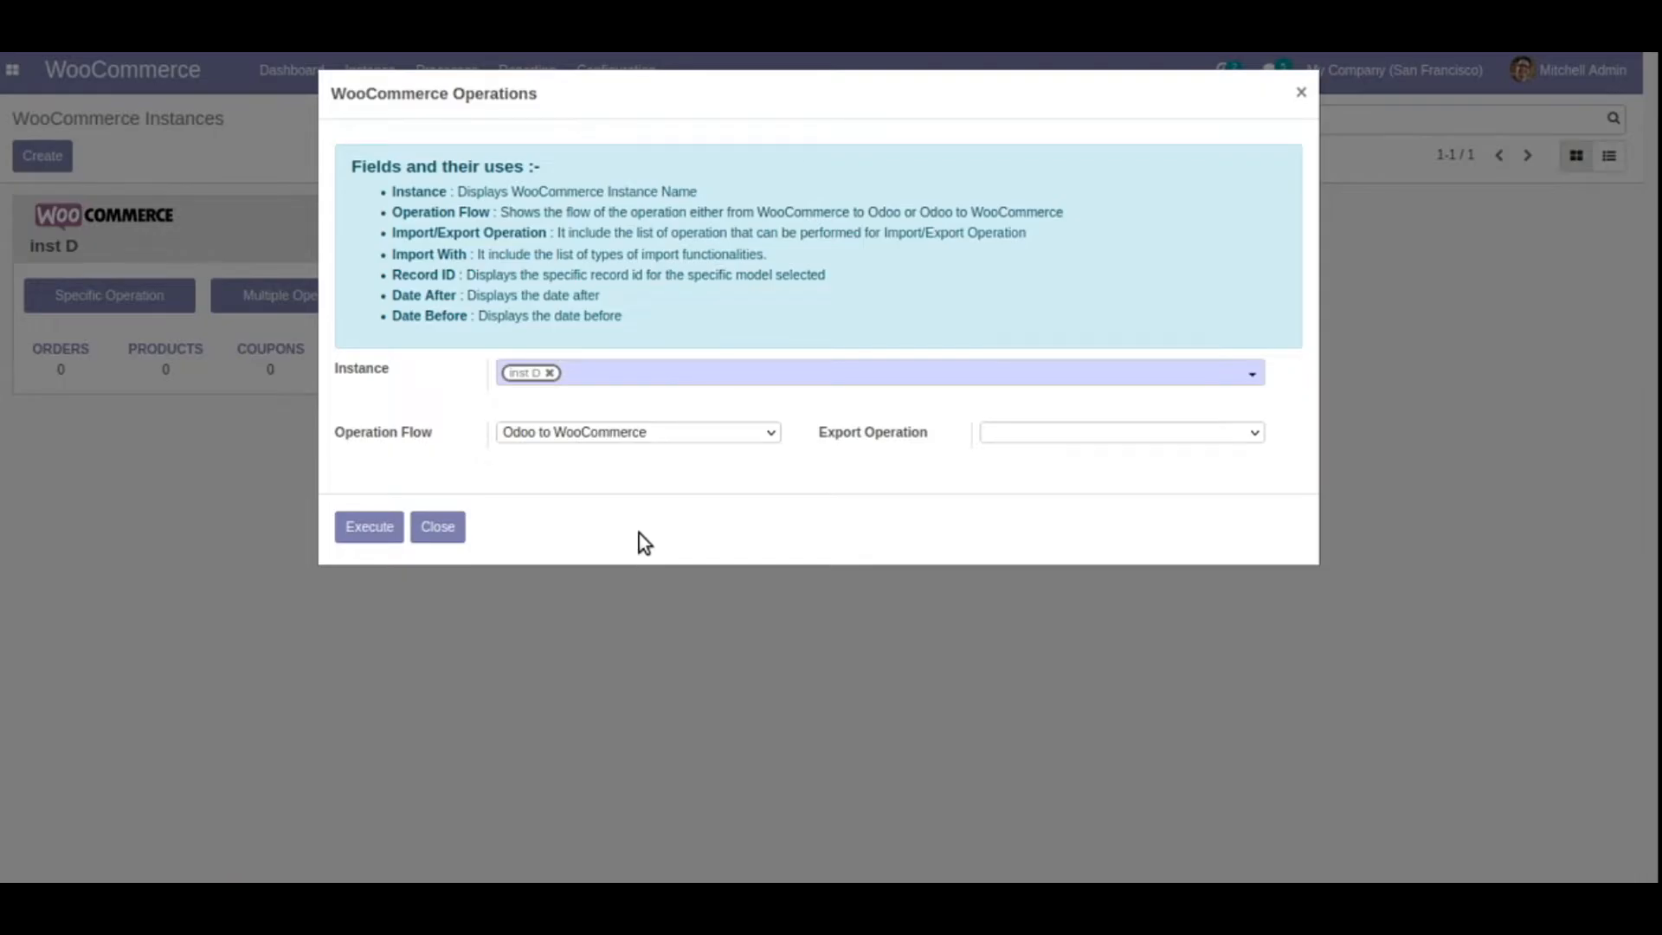
click(665, 429)
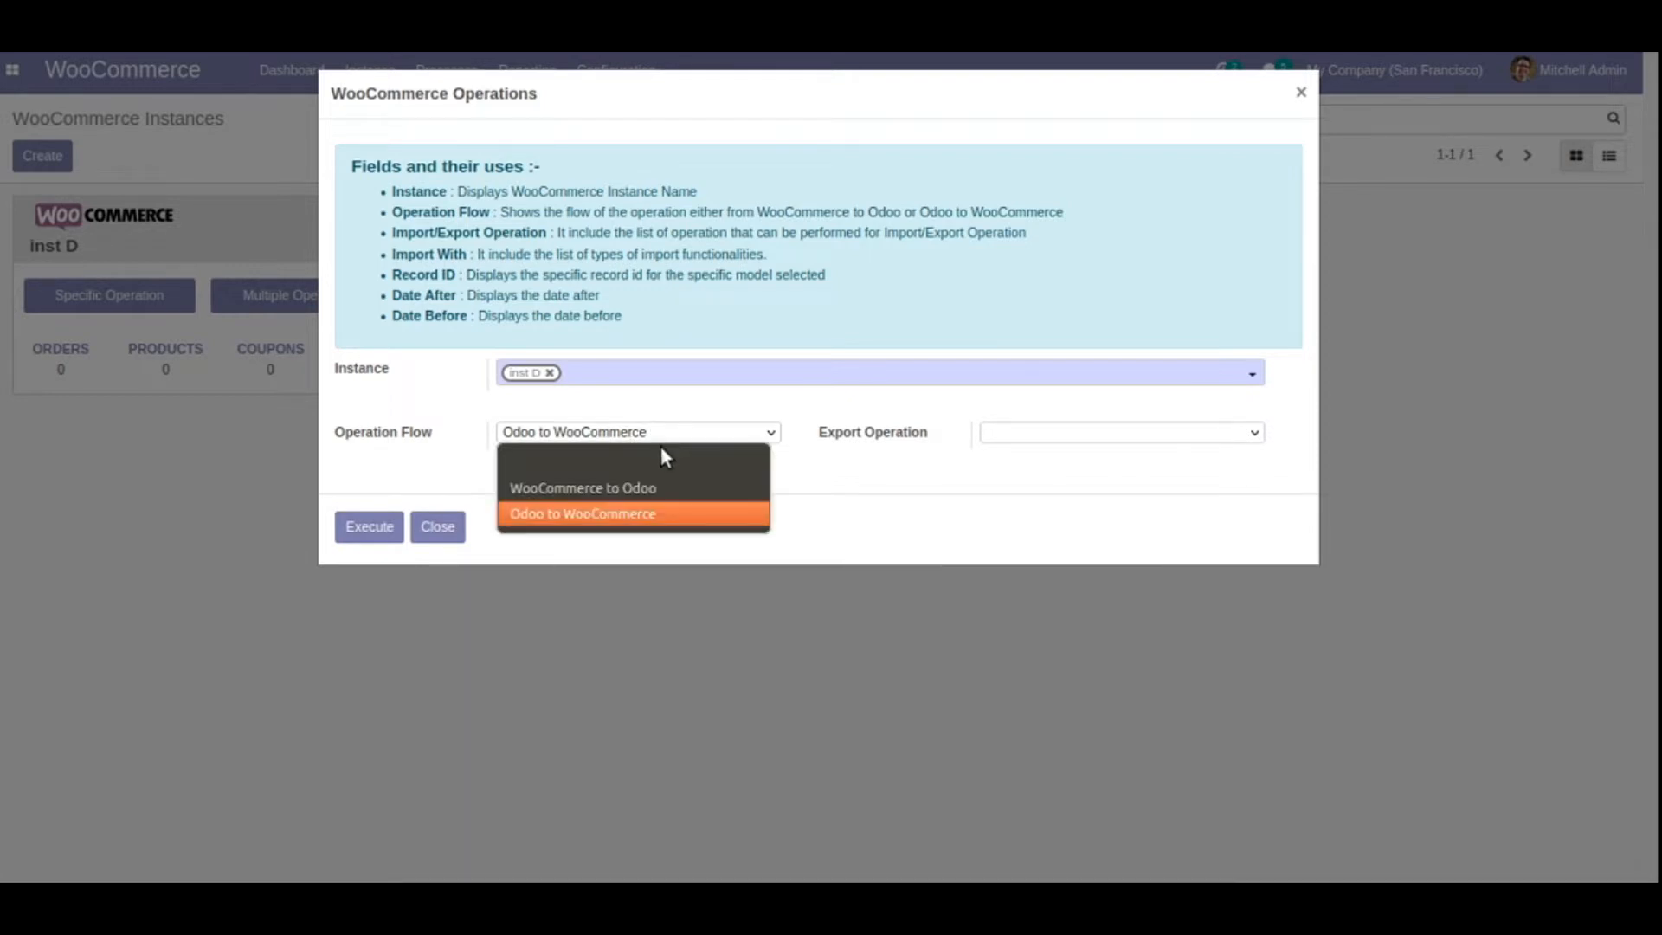
click(658, 486)
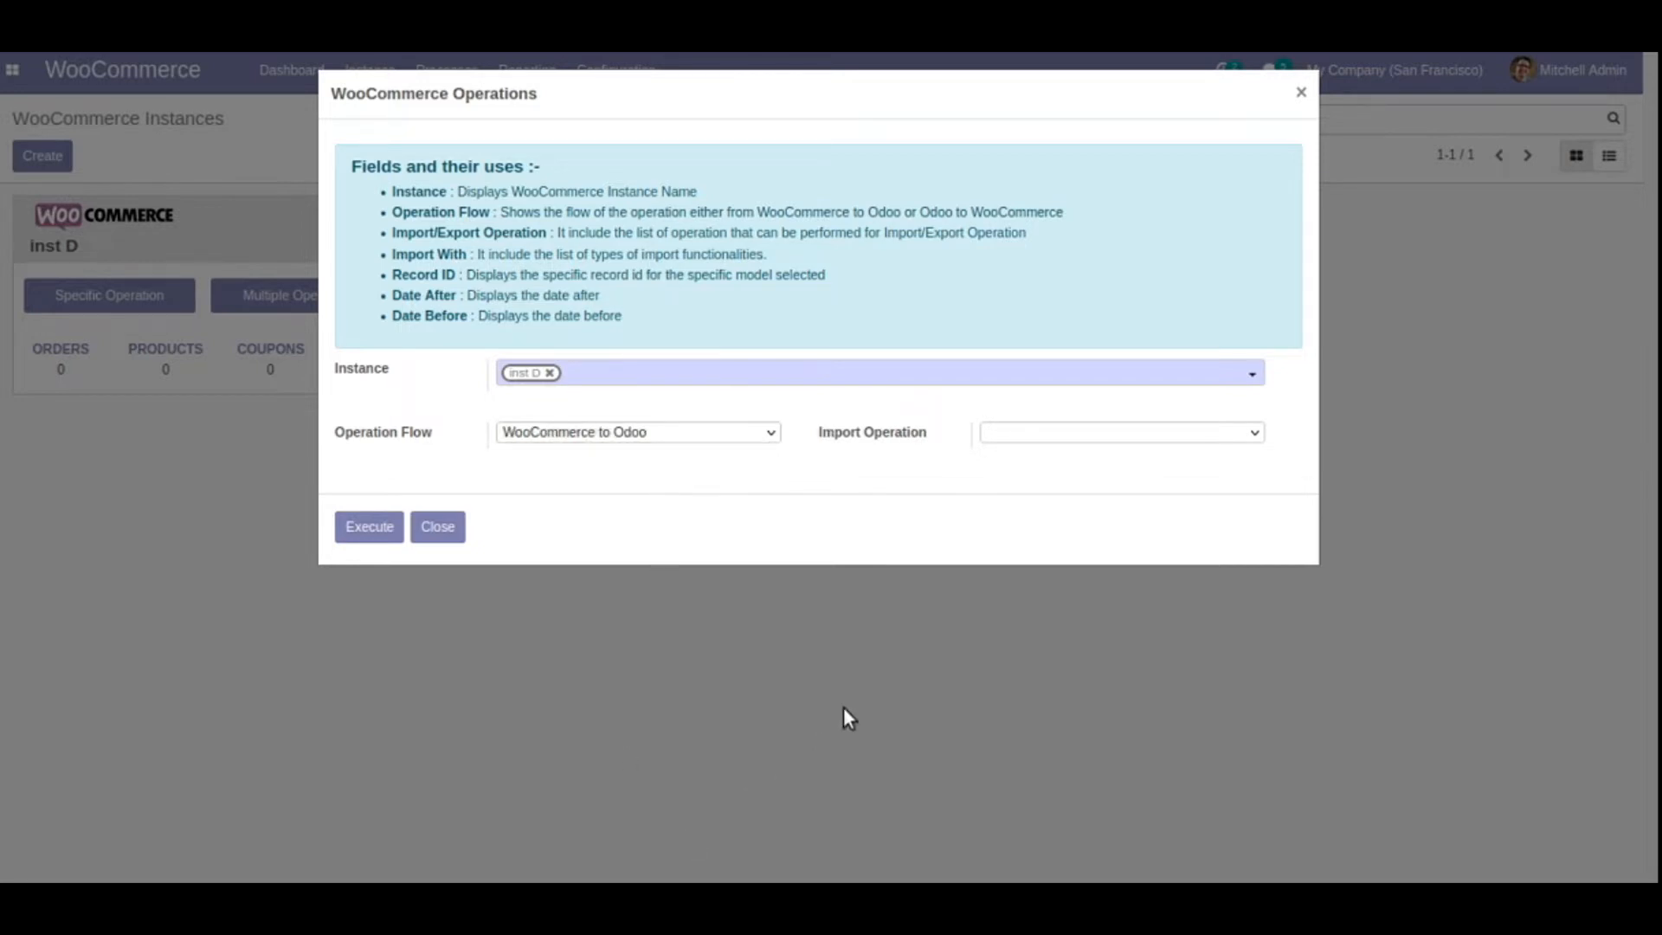
- Set the import operation to Import Product with the Specific Id Filter
click(1044, 437)
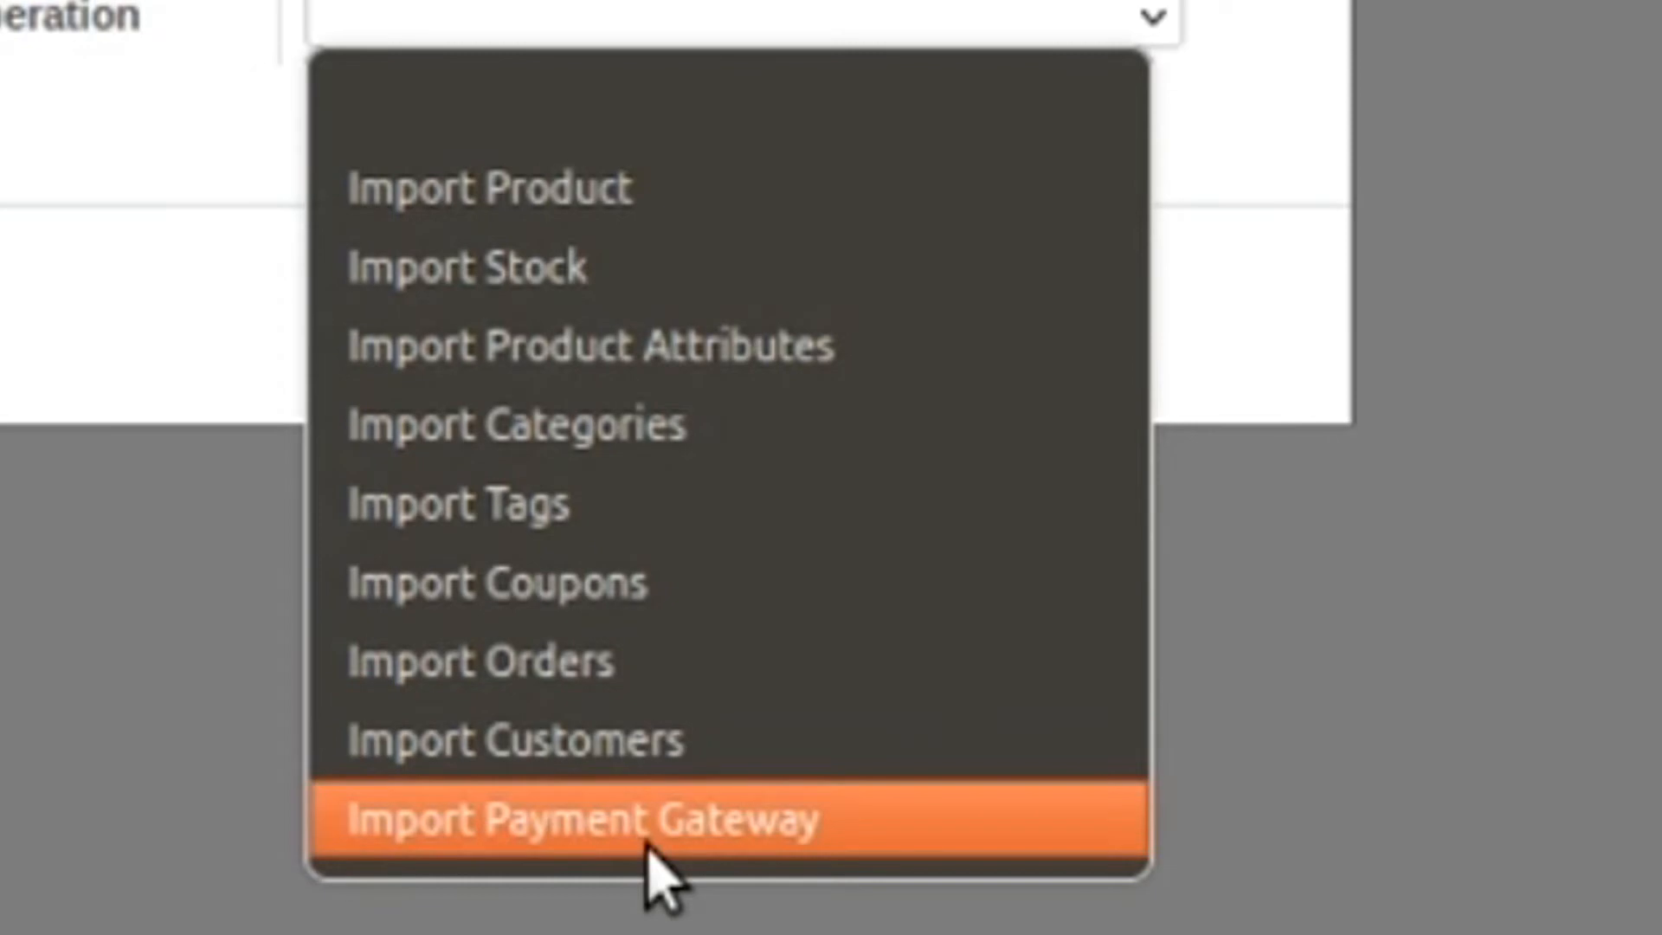
click(424, 236)
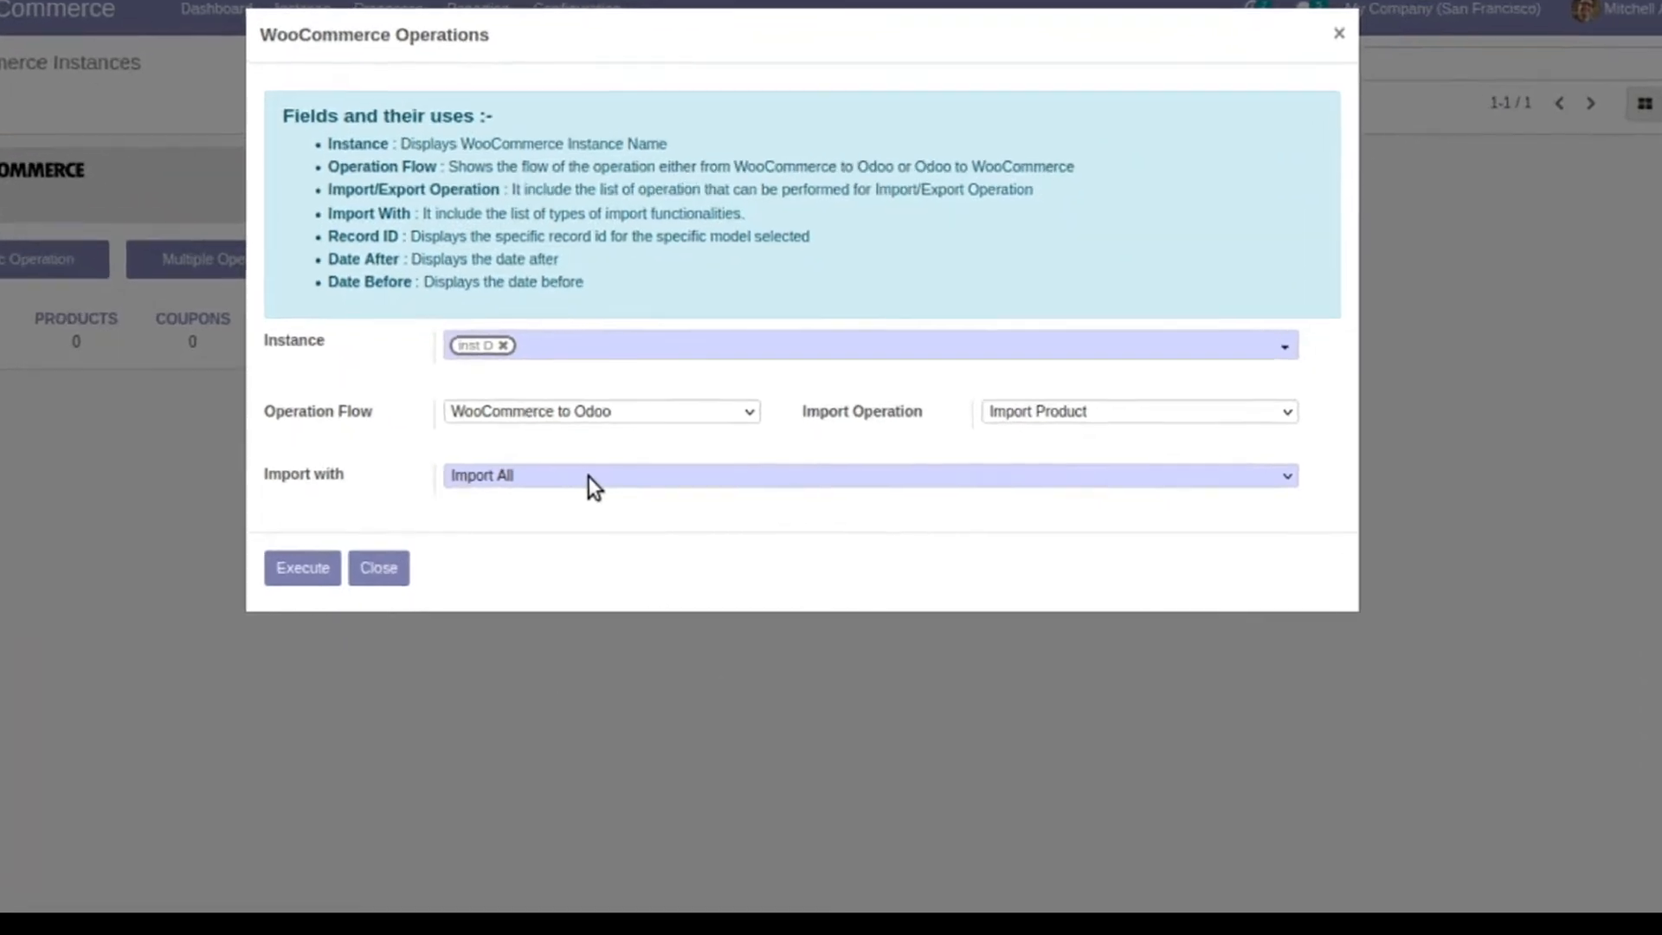
click(625, 490)
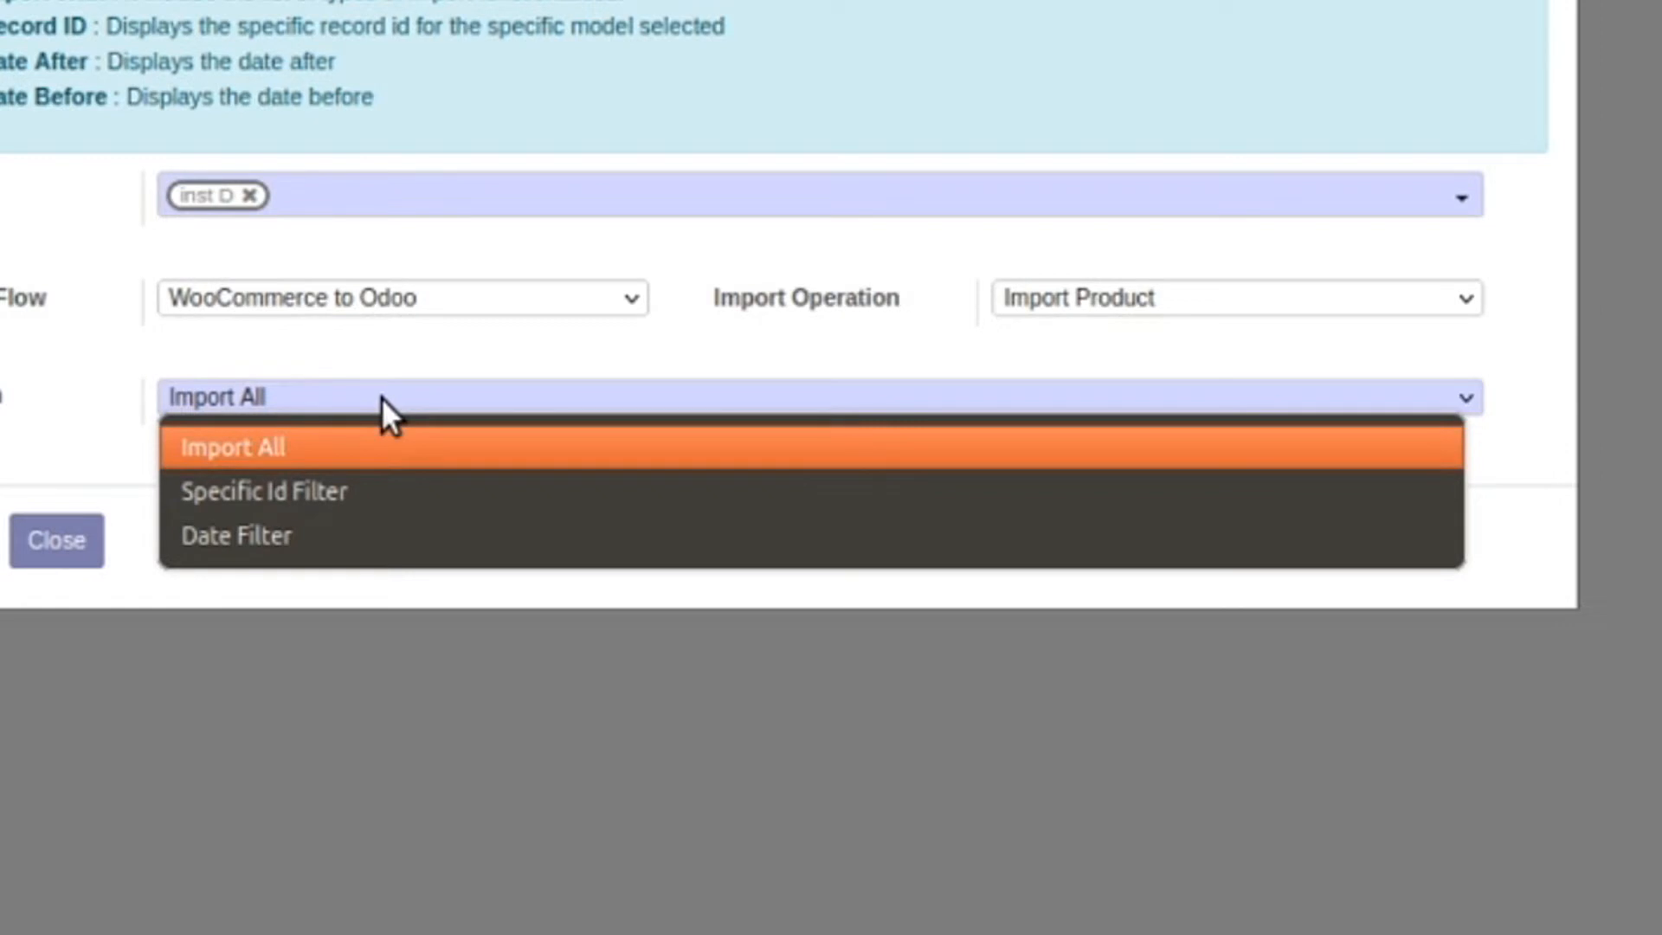
click(378, 489)
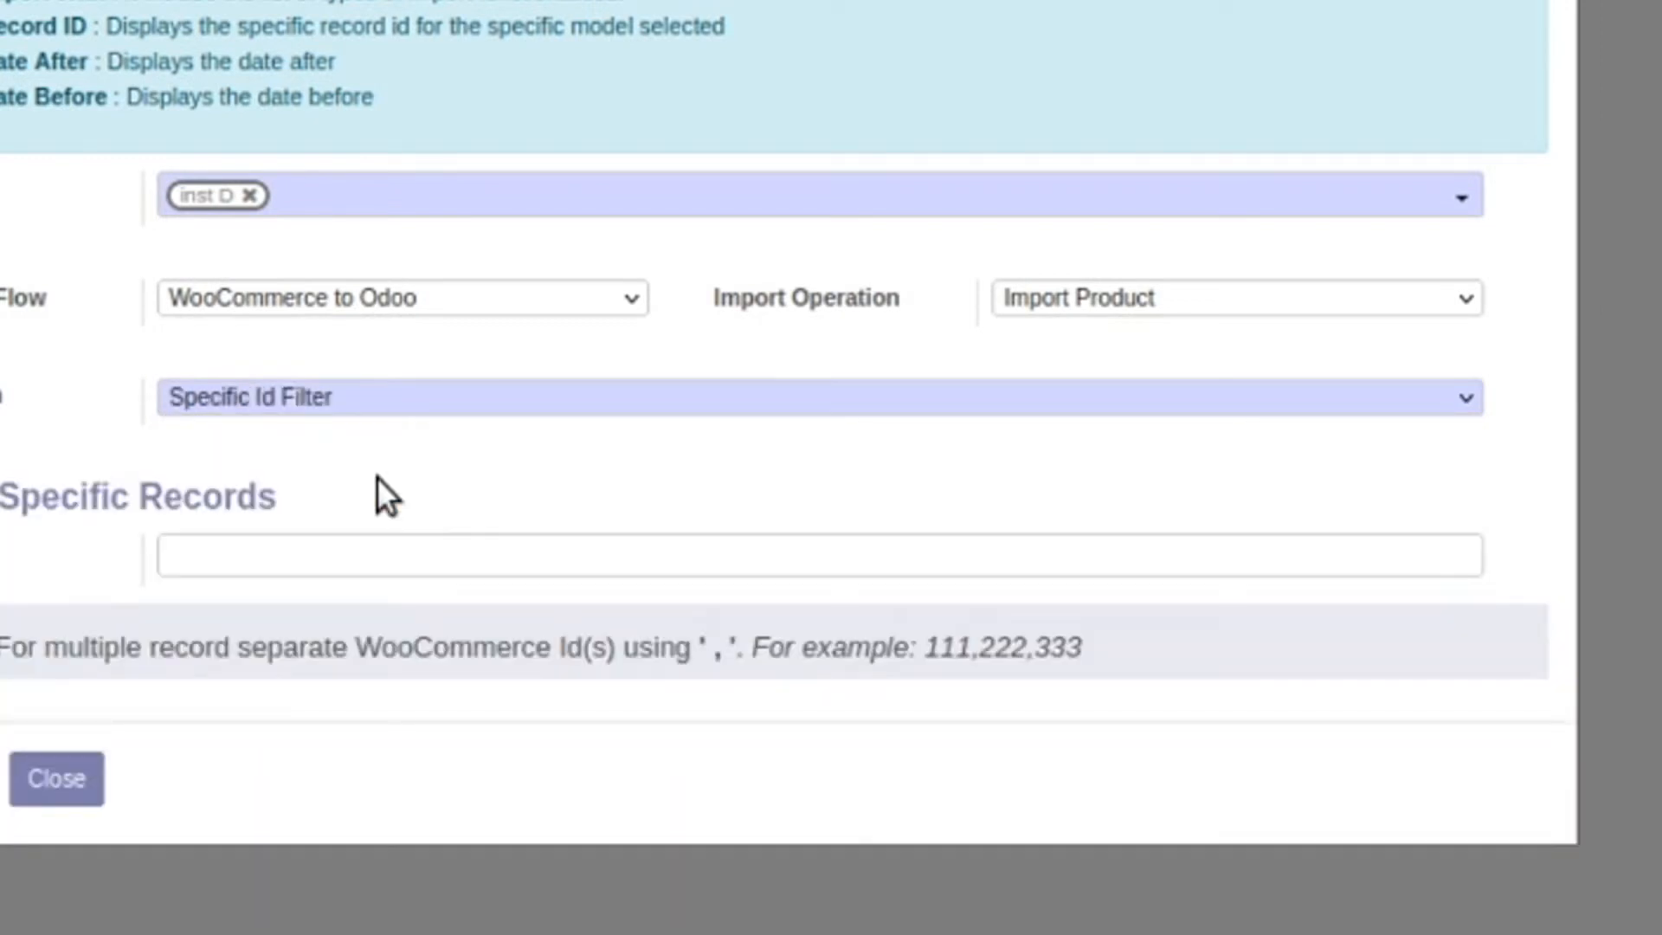
- Preview the Date Filter import option and return to the Specific Id Filter
click(309, 400)
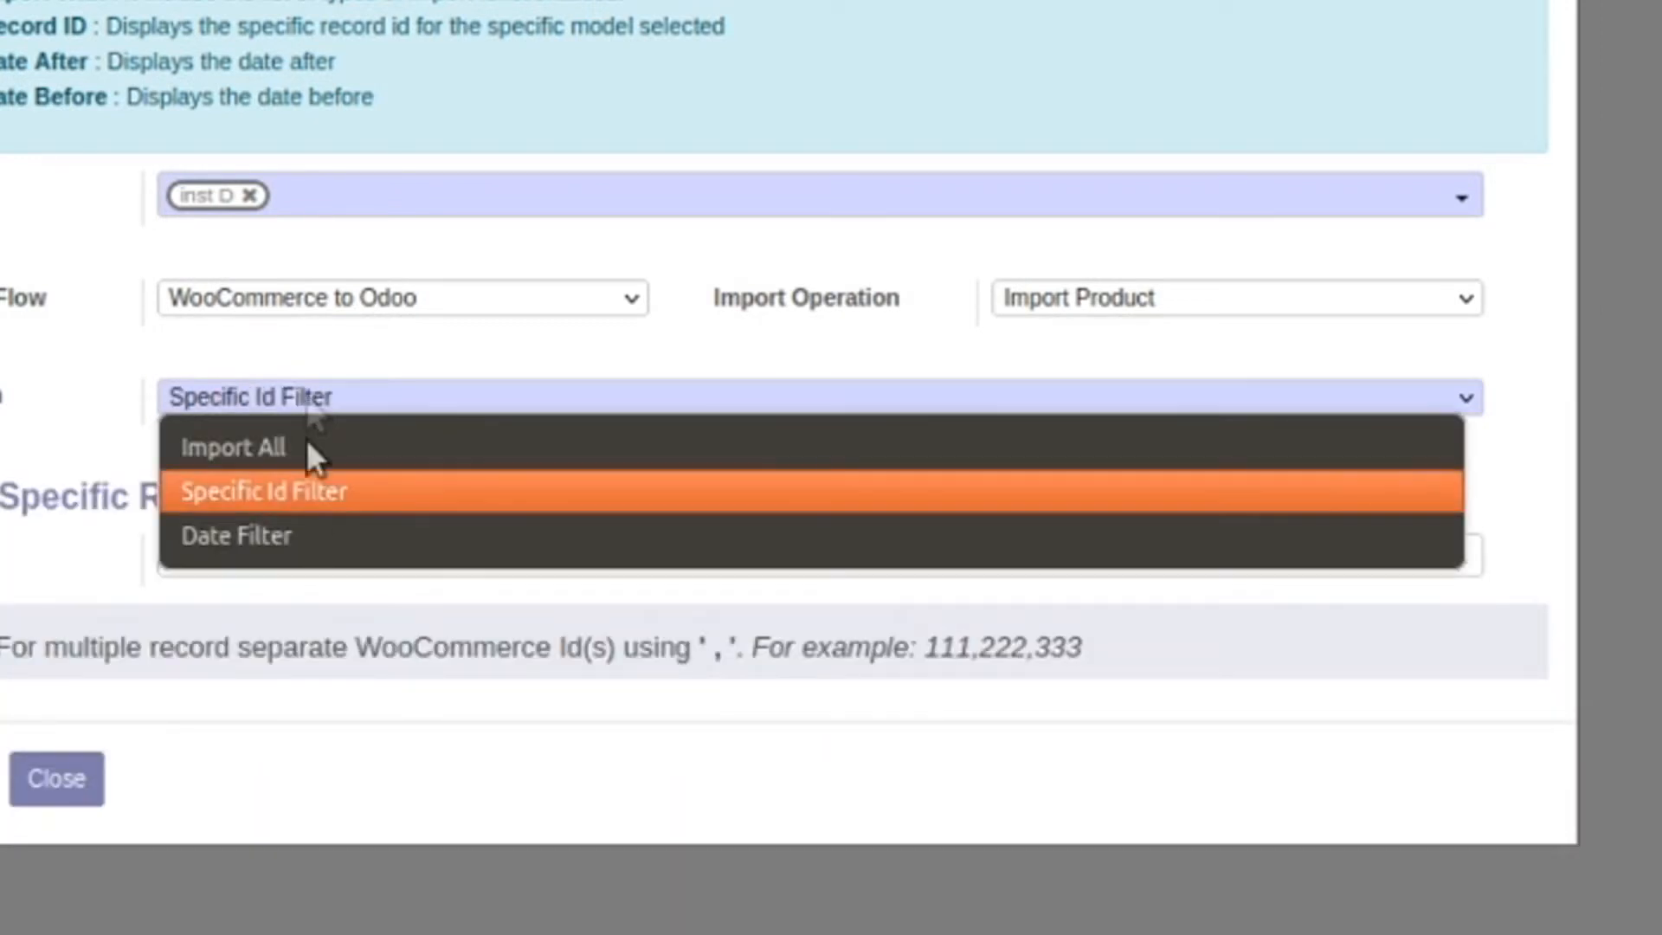
click(322, 531)
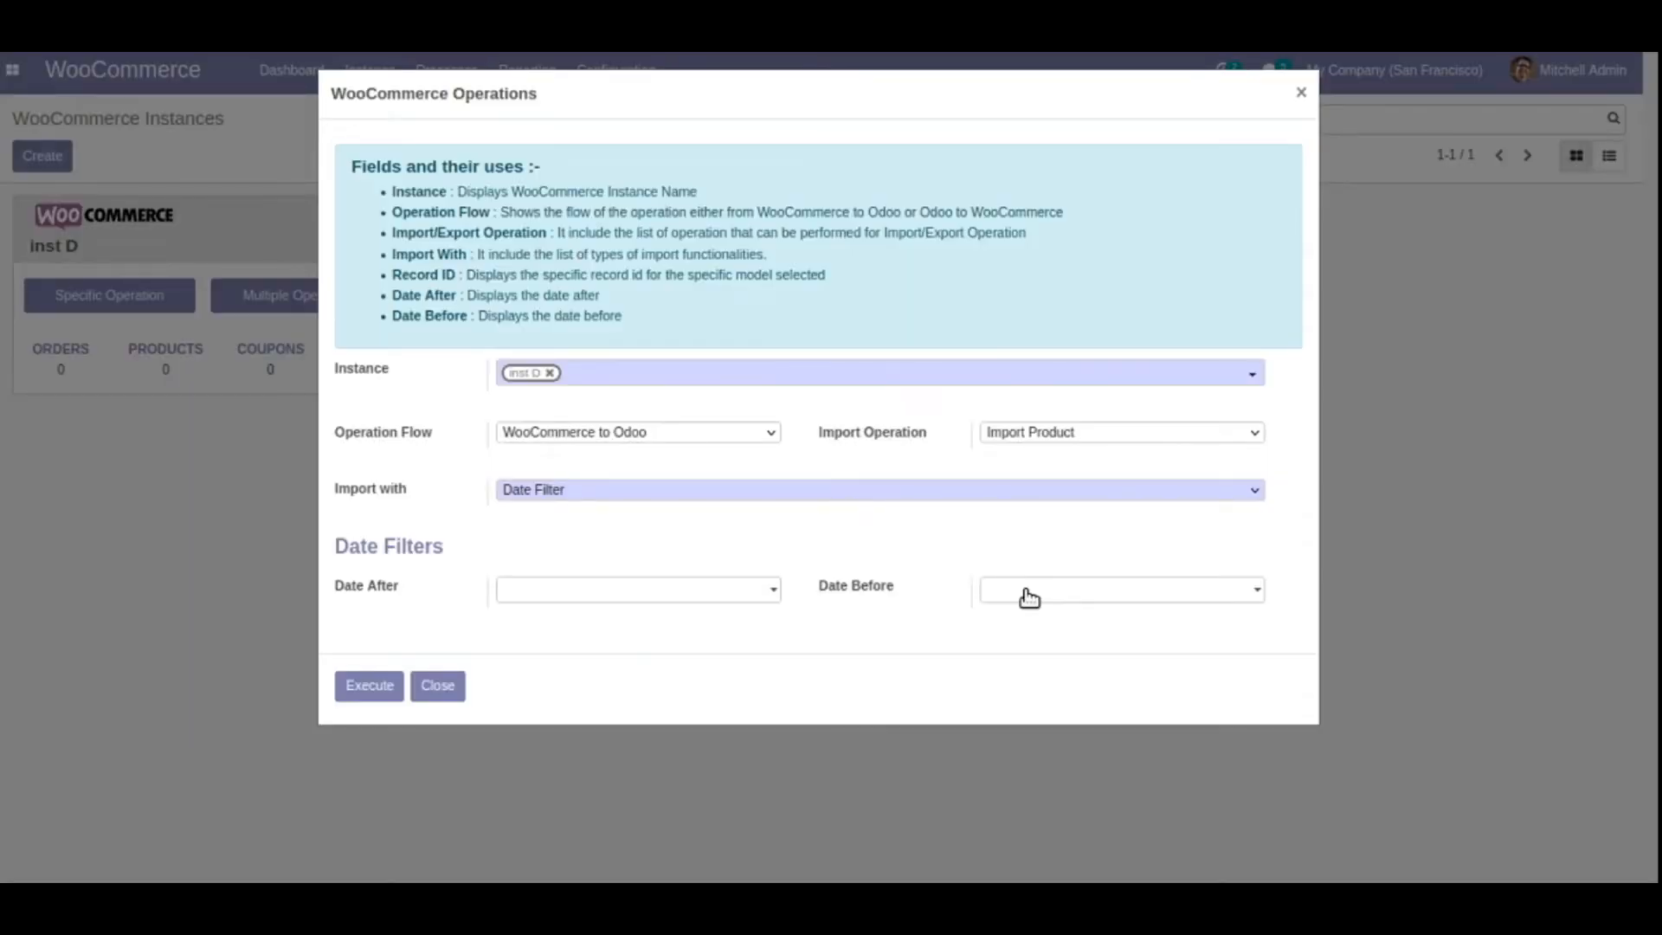
click(697, 492)
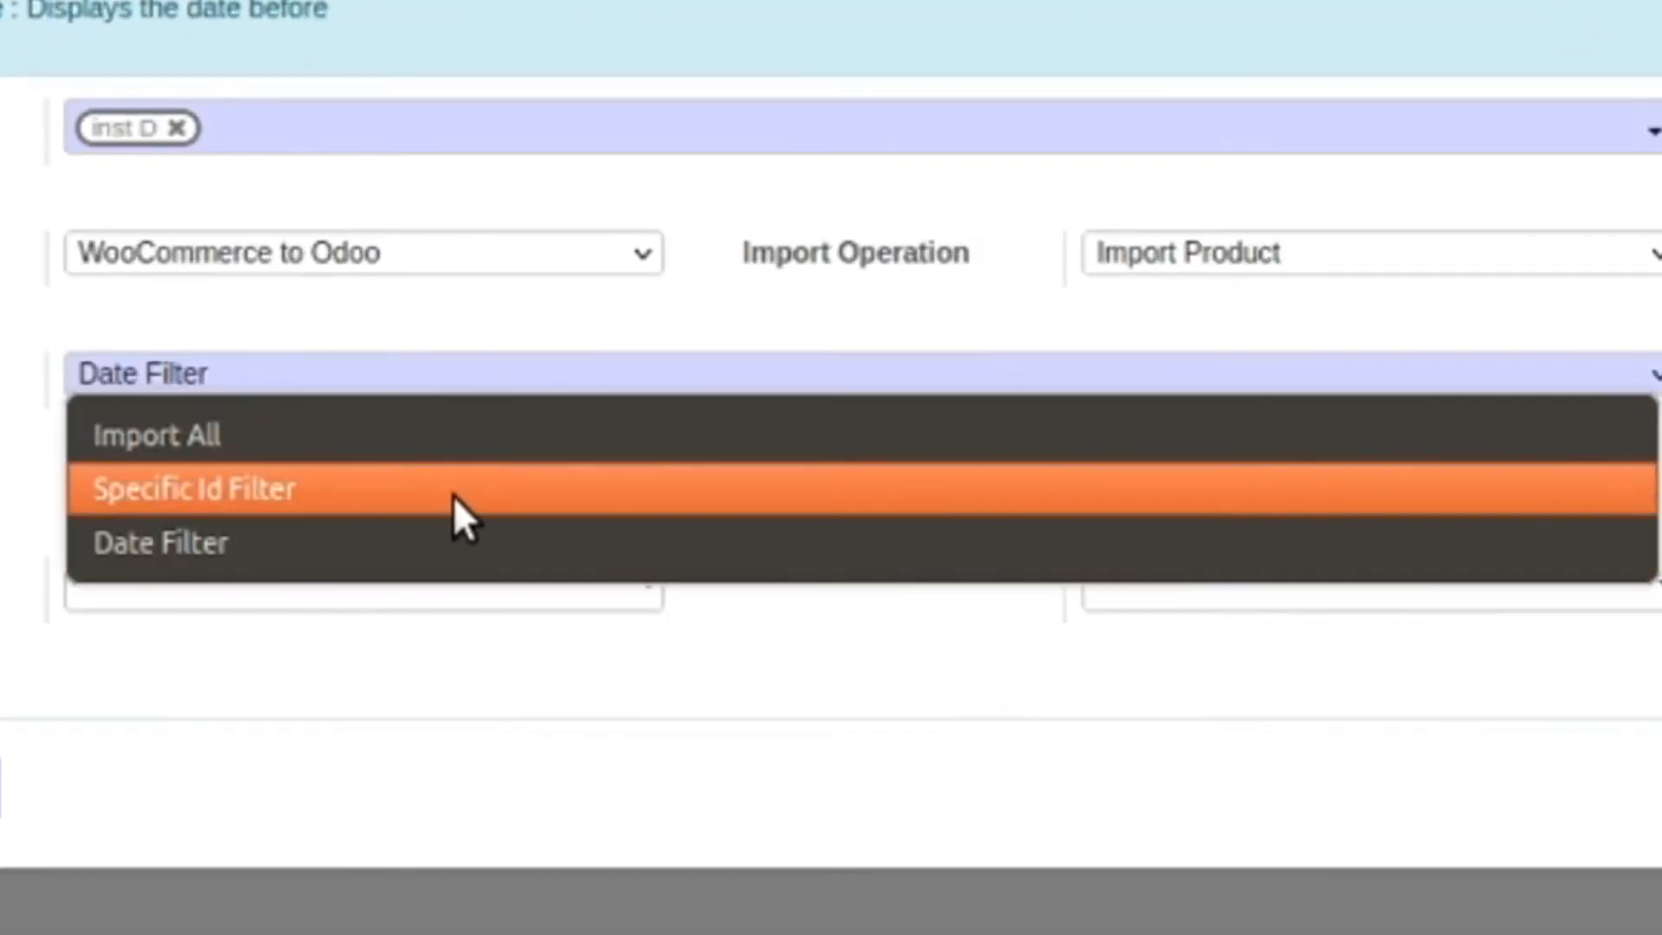
click(470, 464)
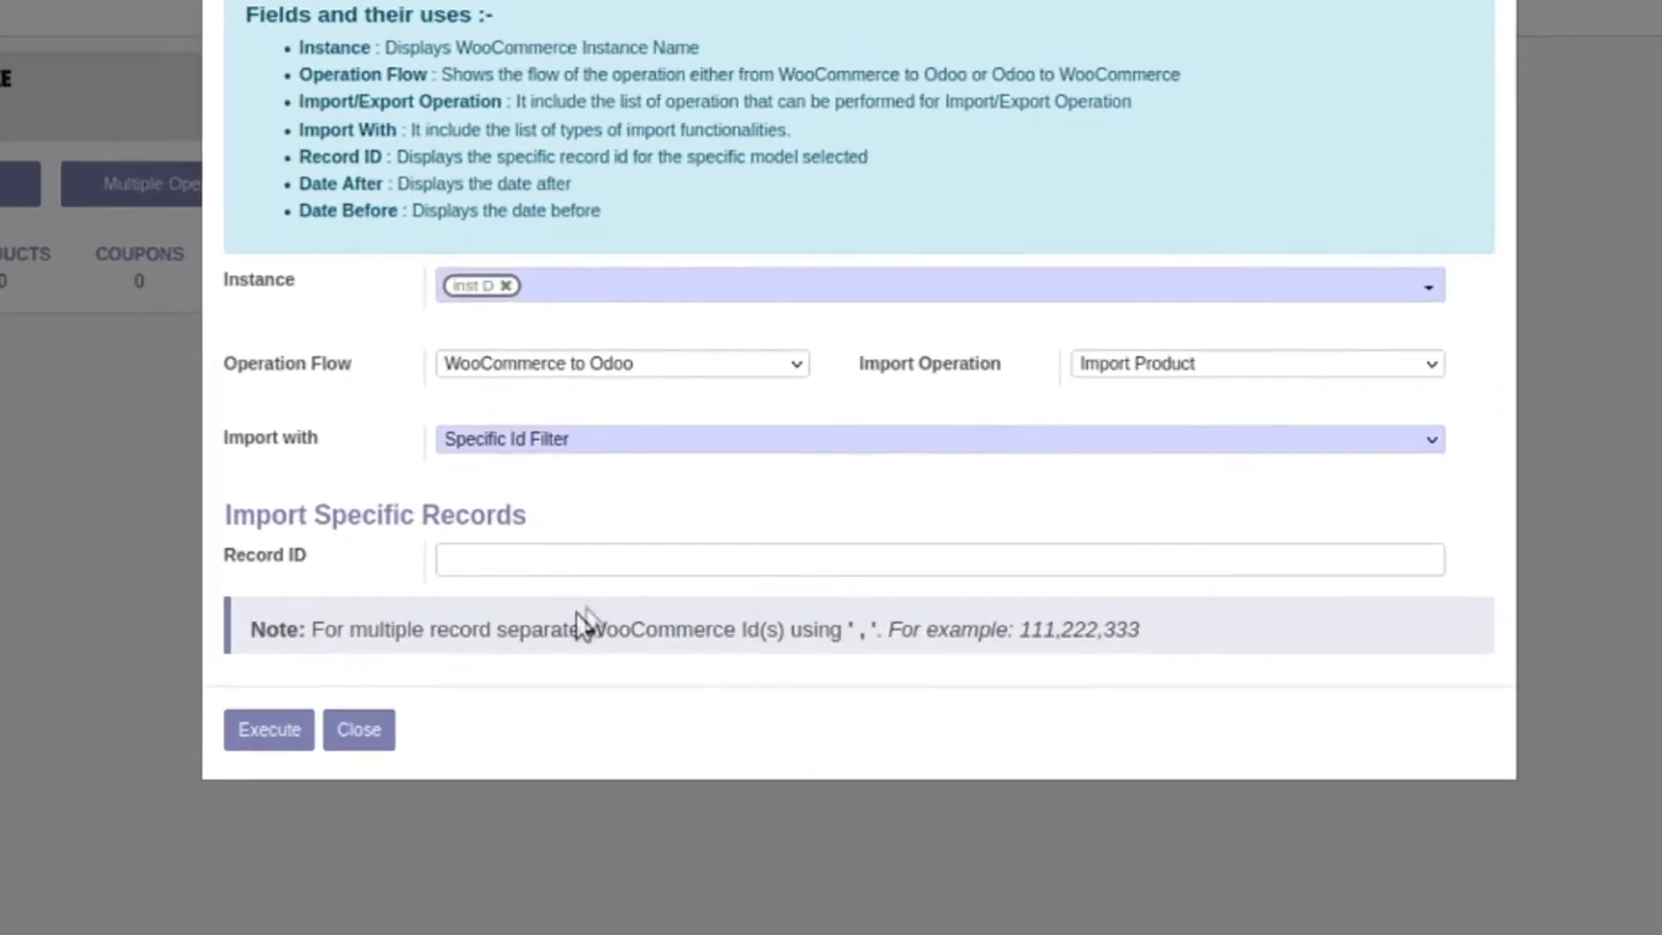
- Enter the sample record IDs 25,26,27 for the import and clear them again
click(611, 579)
text(25,26,27)
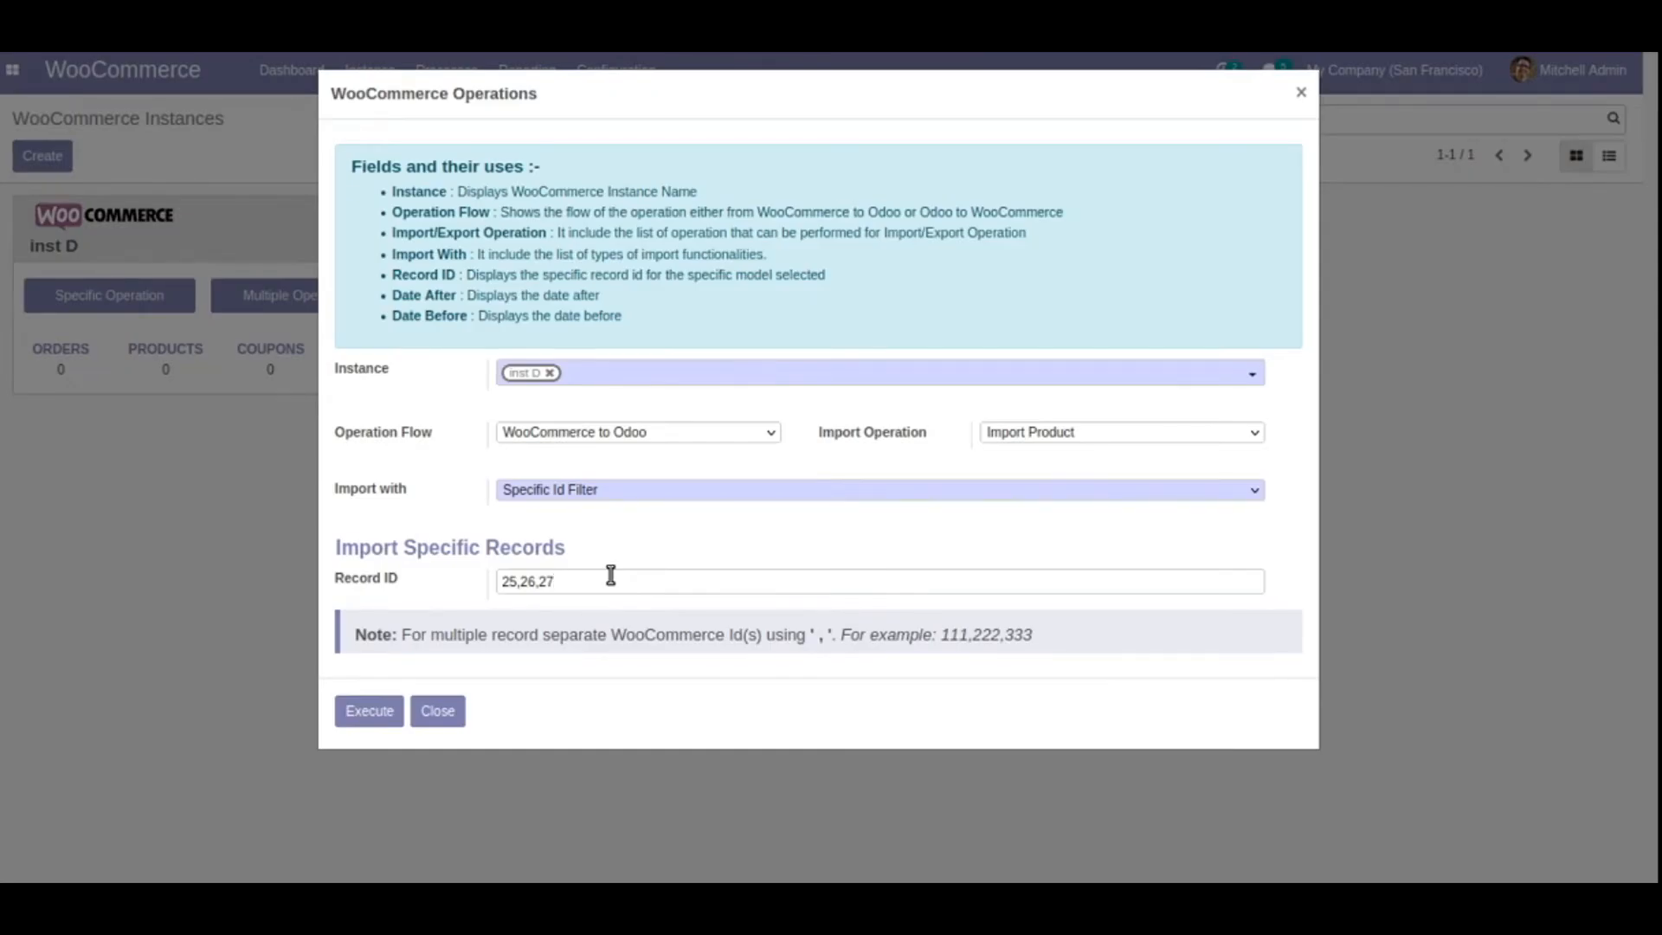
key(BackSpace)
key(BackSpace)
key(BackSpace)
key(BackSpace)
key(BackSpace)
key(BackSpace)
key(BackSpace)
key(BackSpace)
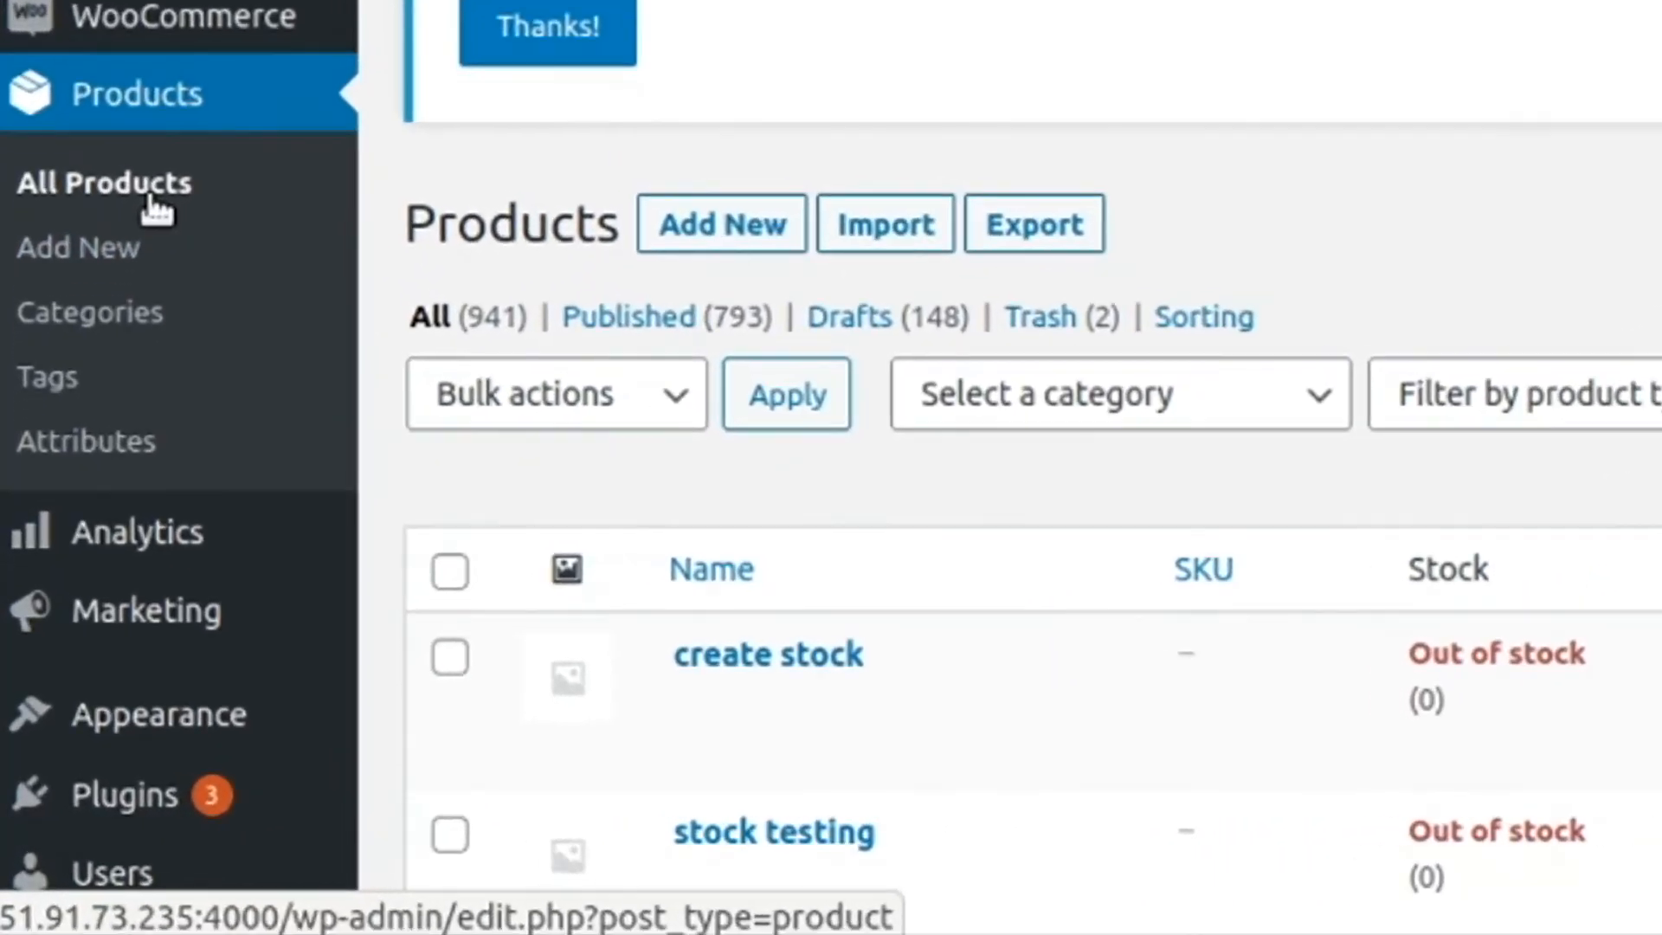
- Switch to the WordPress store admin and start a new product named "Lamps" from the product list
click(151, 189)
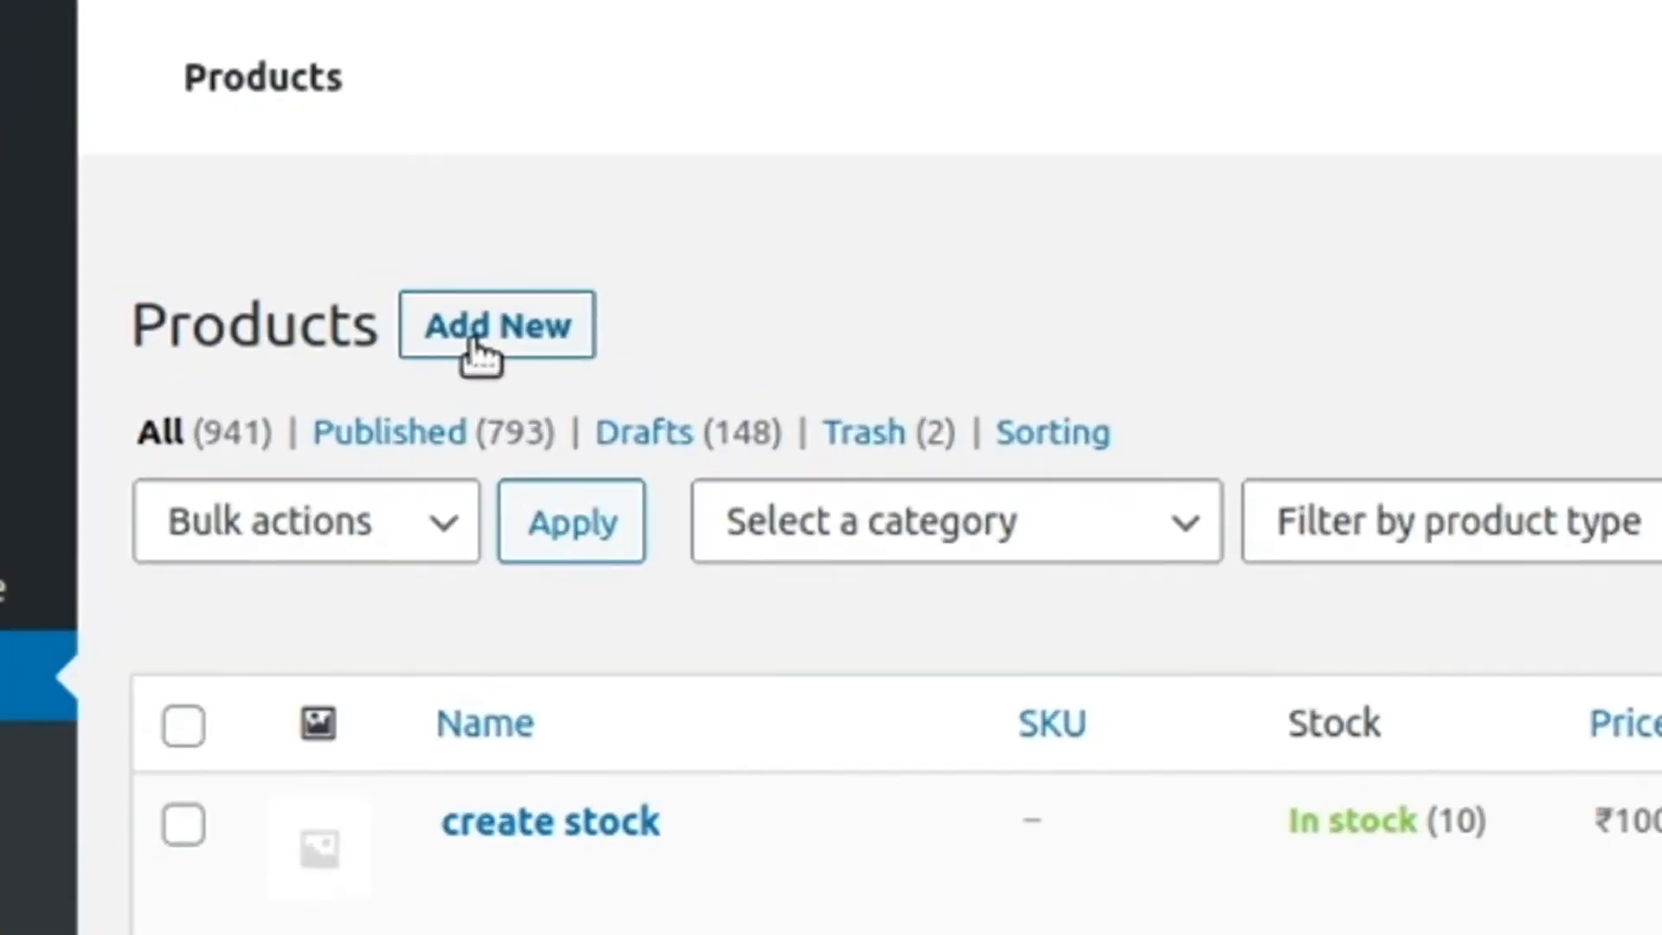
click(398, 258)
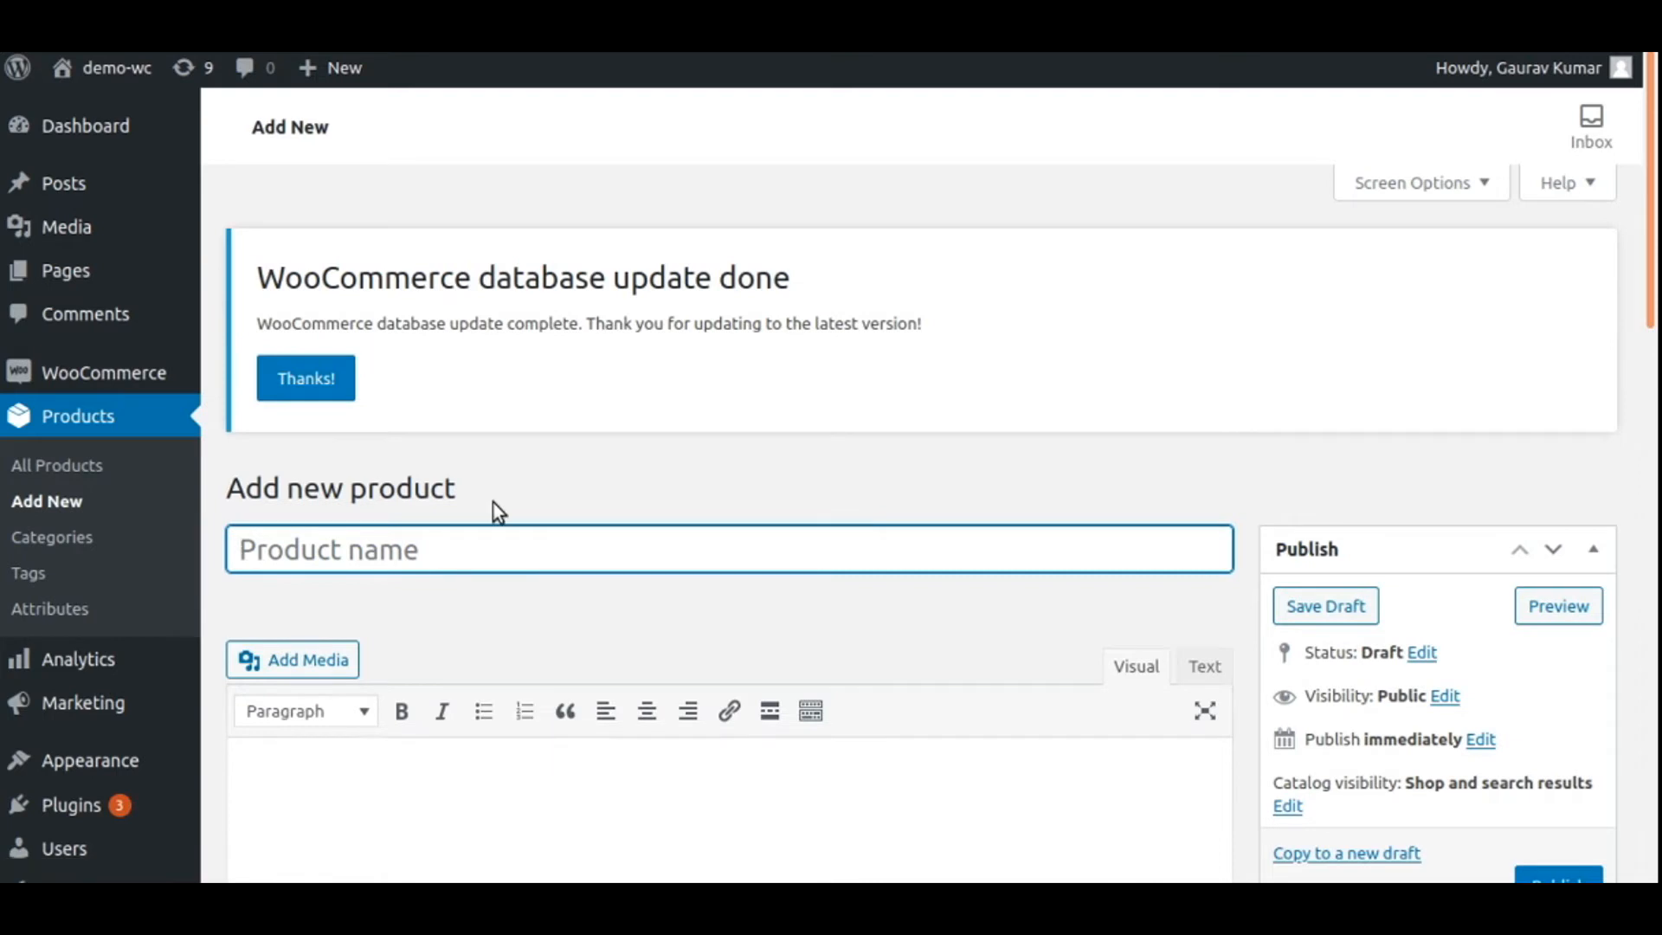
text(Lamps)
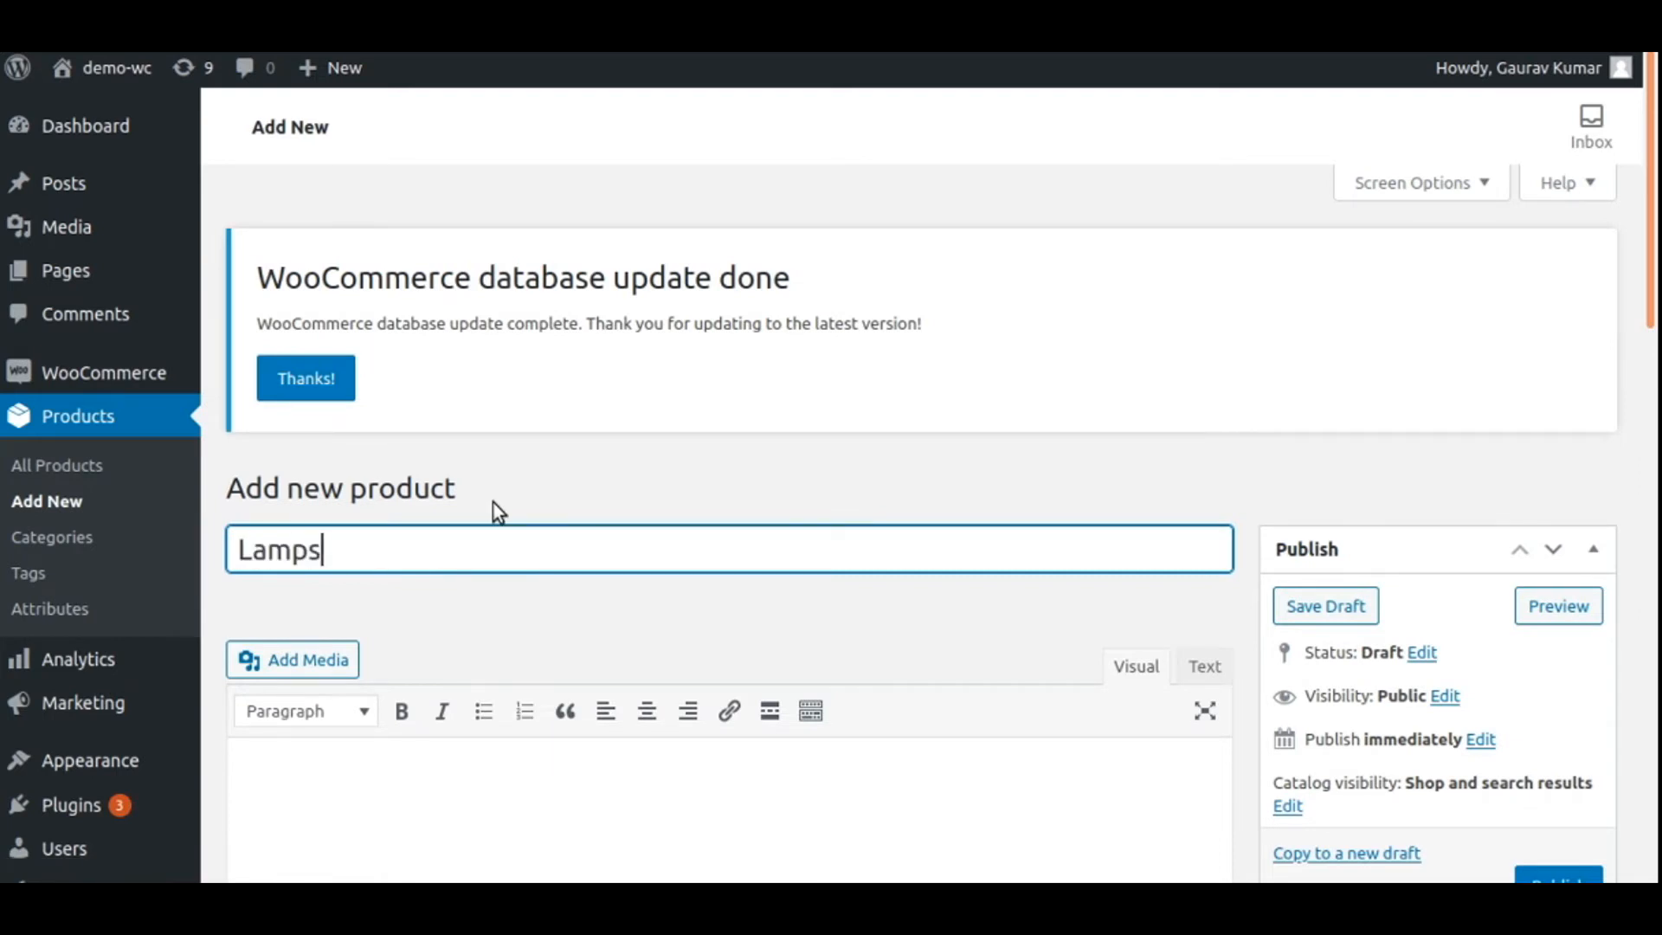
- Enter "Floor lamps" as the product short description
scroll(762, 424, down, 10)
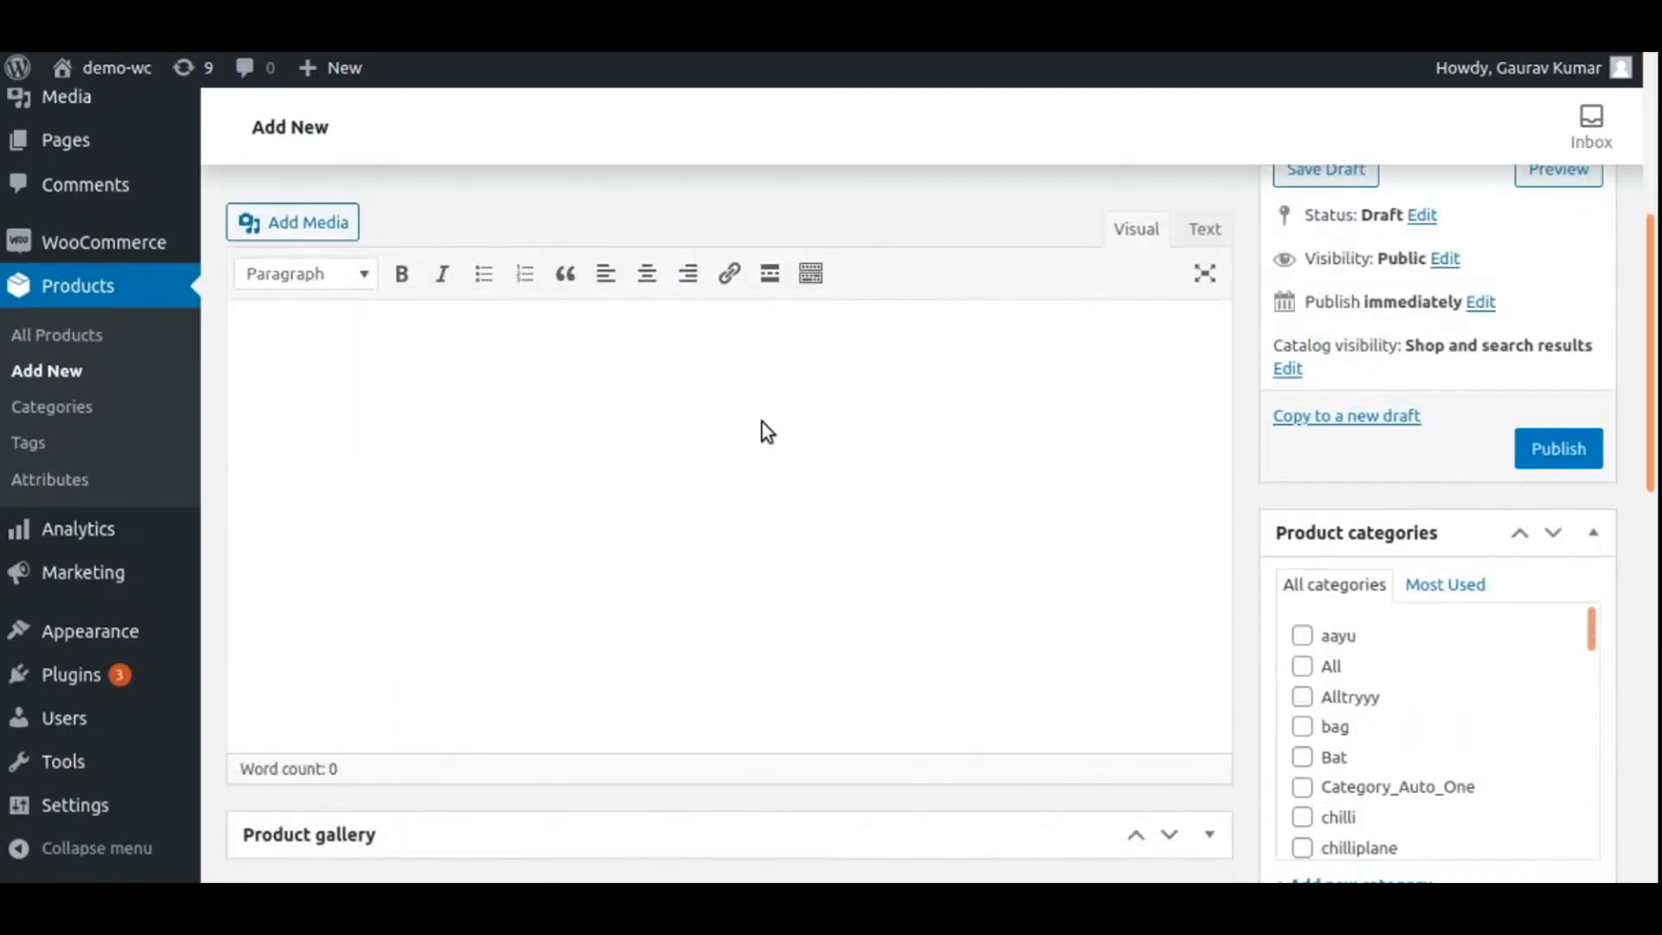
scroll(349, 693, down, 5)
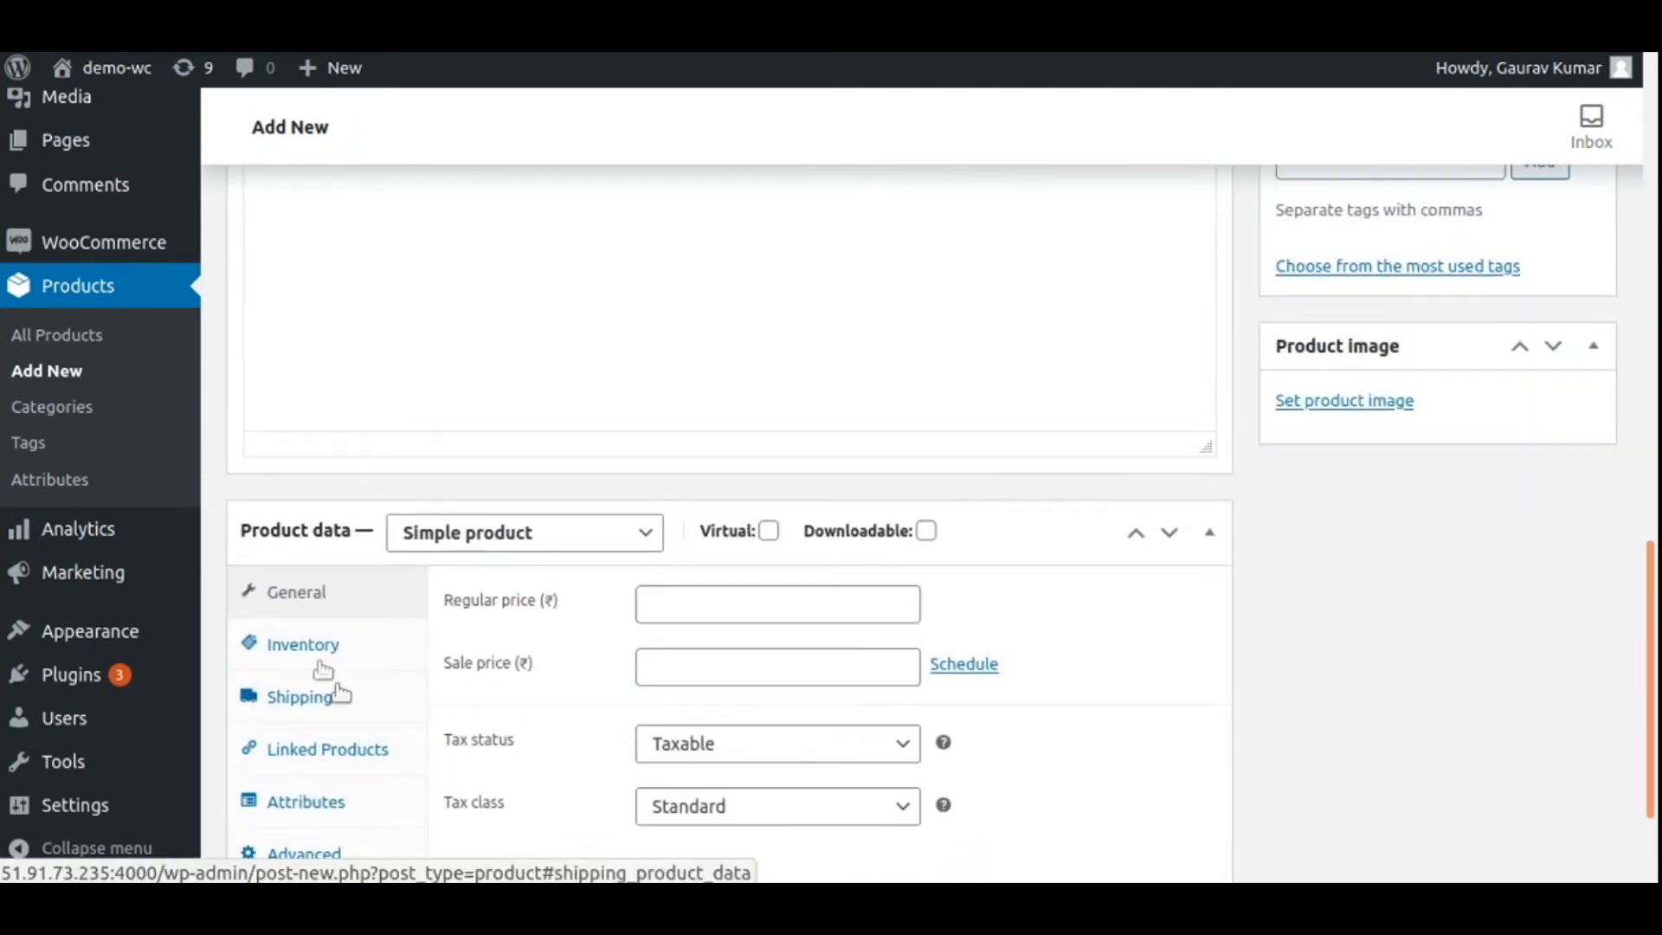
scroll(323, 671, up, 3)
click(353, 518)
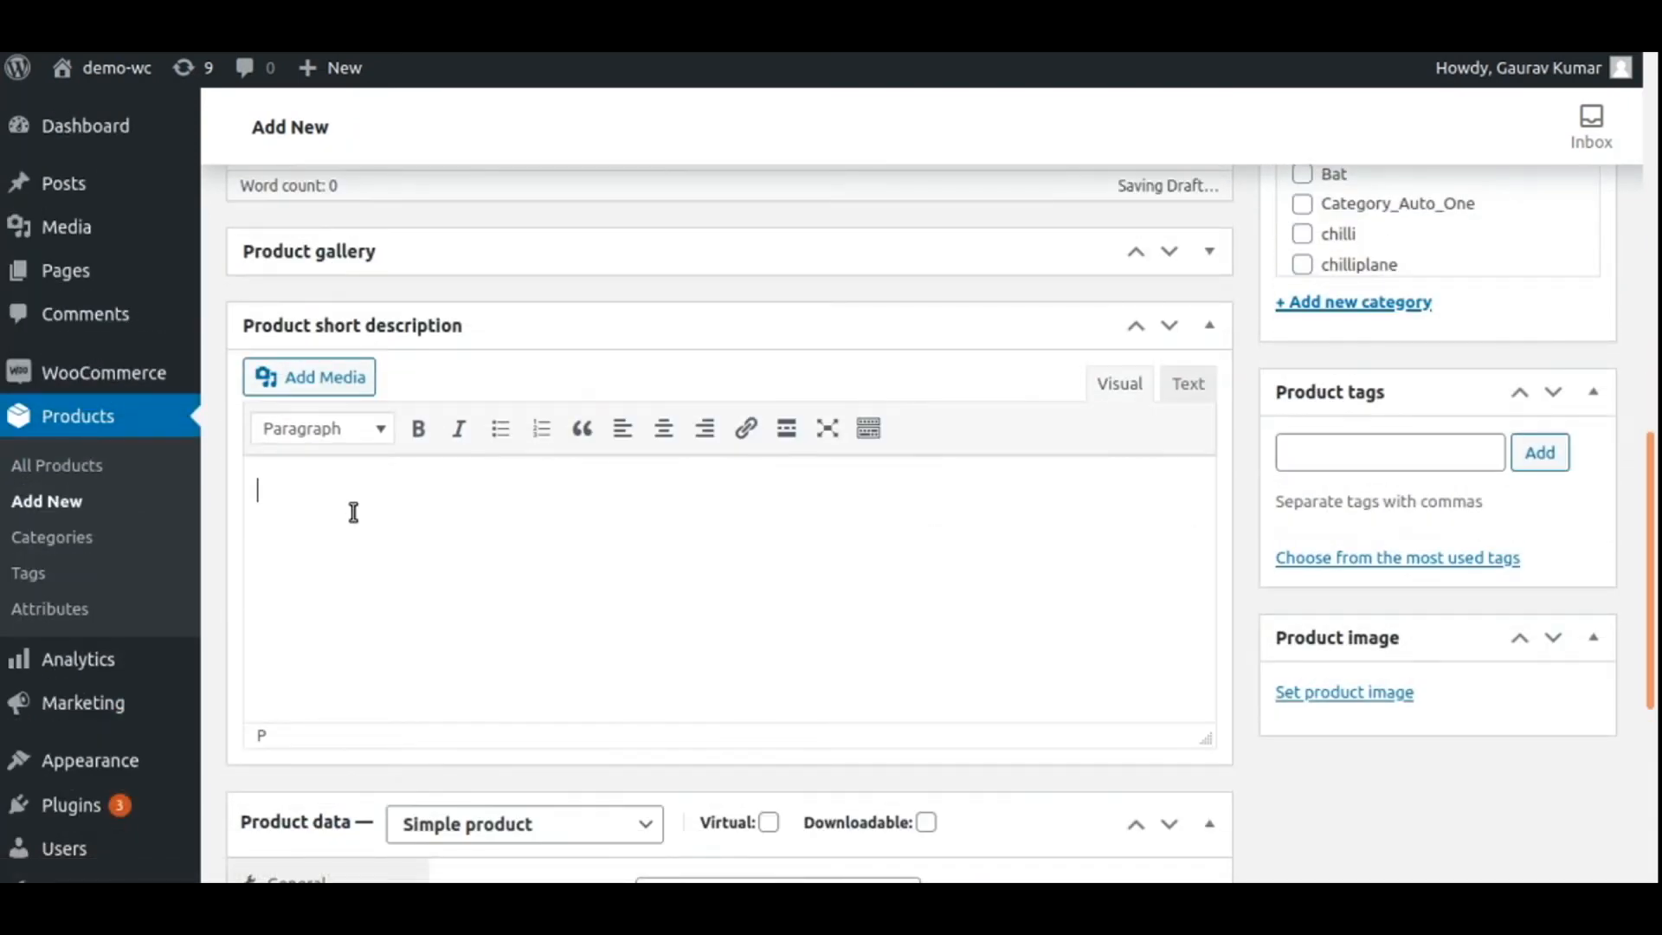
text(Floor lamps)
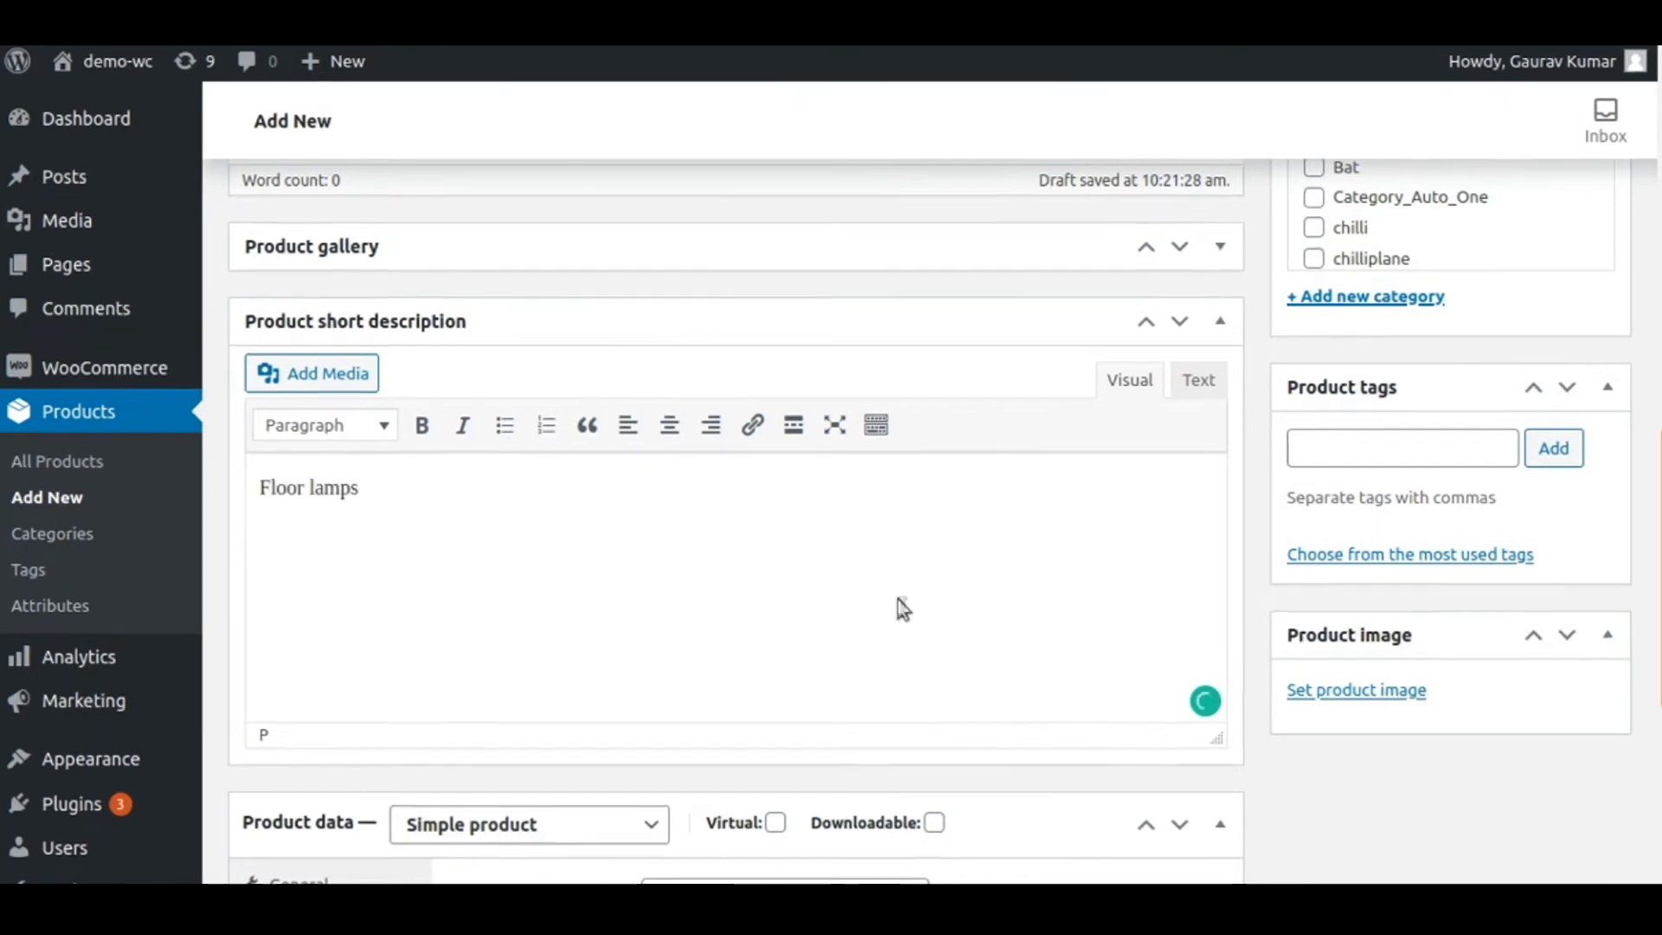
- Set the regular price of the Lamps product to ₹1500 in its product data
scroll(897, 600, down, 3)
click(790, 403)
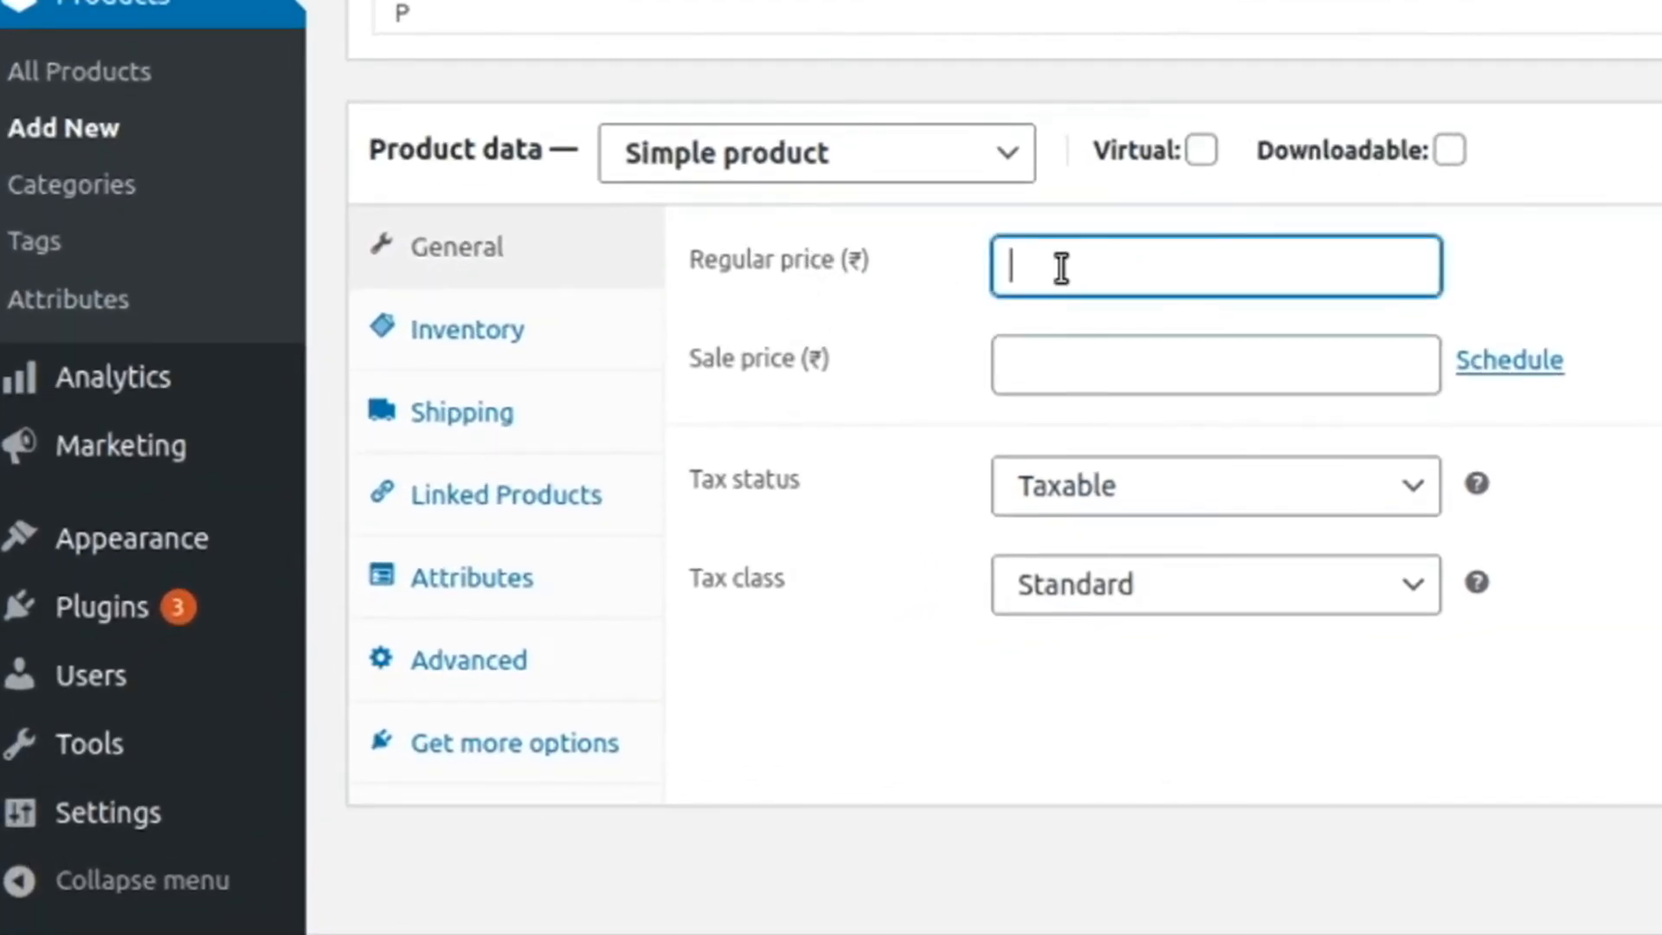
text(1500)
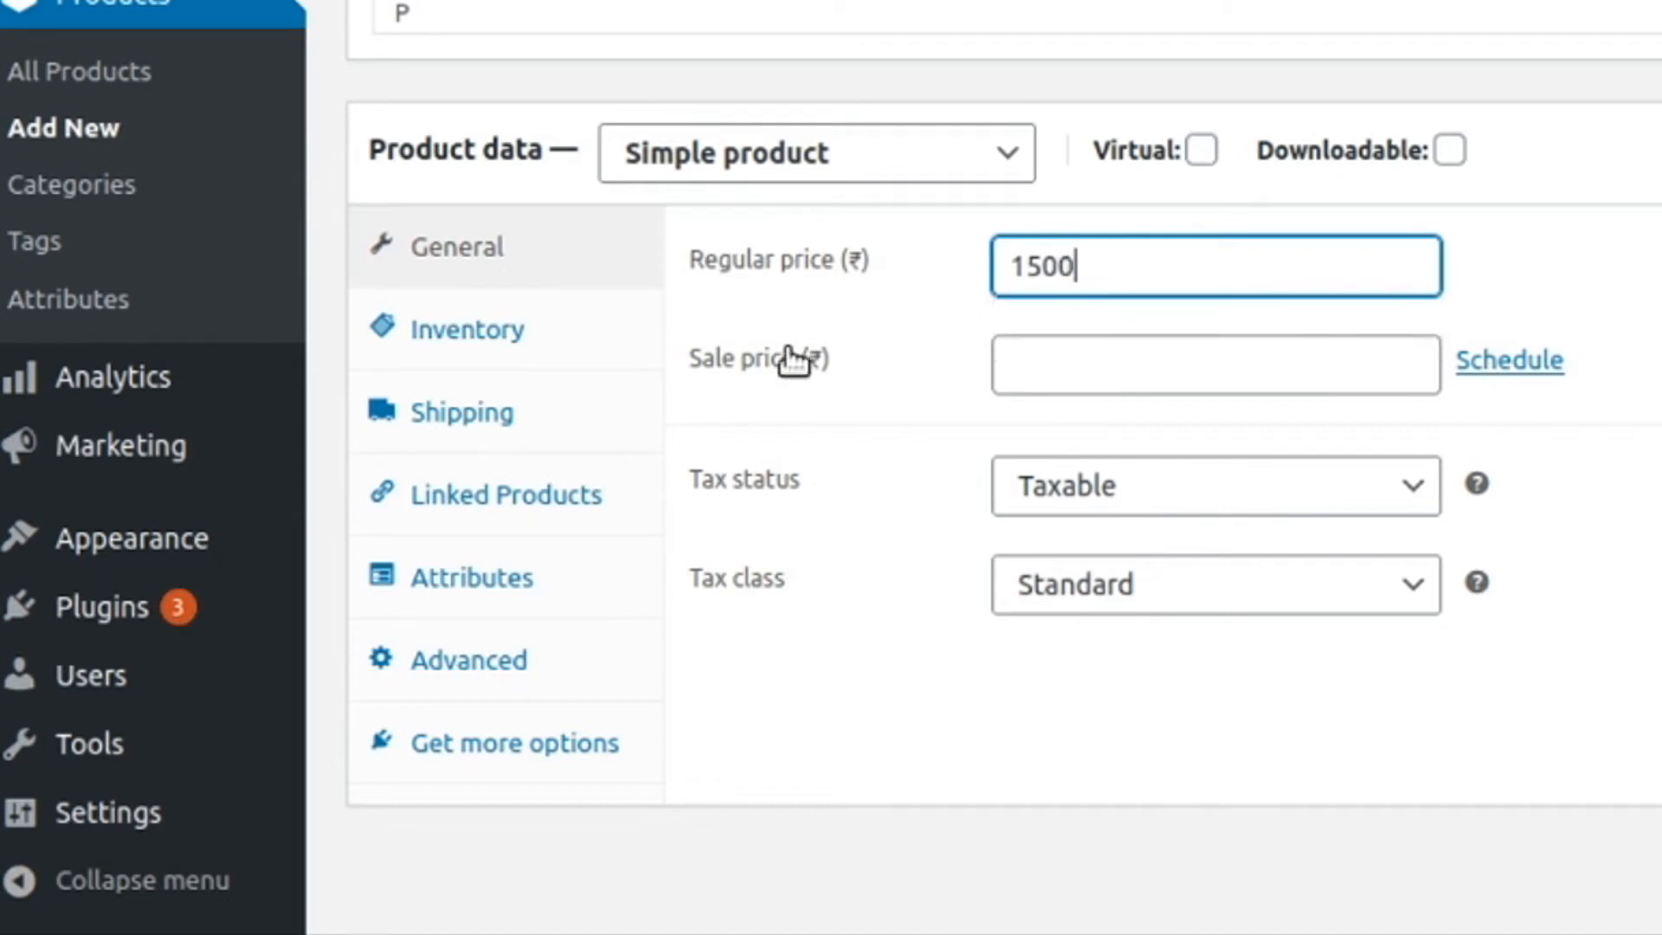
- Enable stock management at product level for Lamps with a stock quantity of 50
click(453, 342)
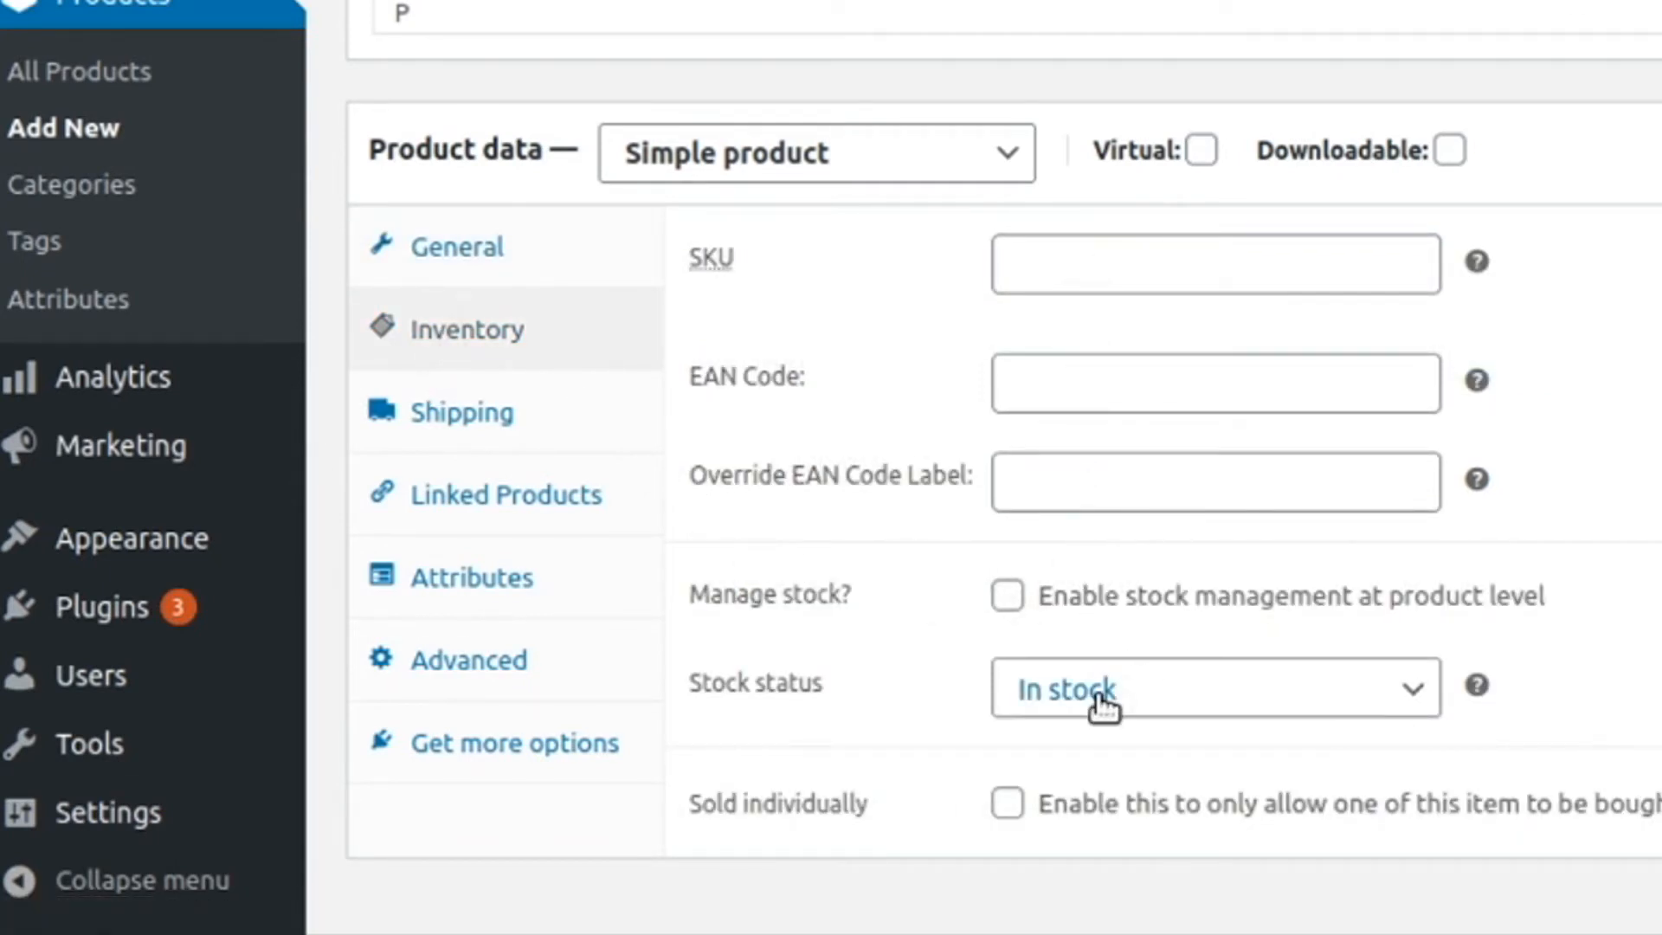
click(1002, 601)
drag(1062, 681, 878, 633)
text(50)
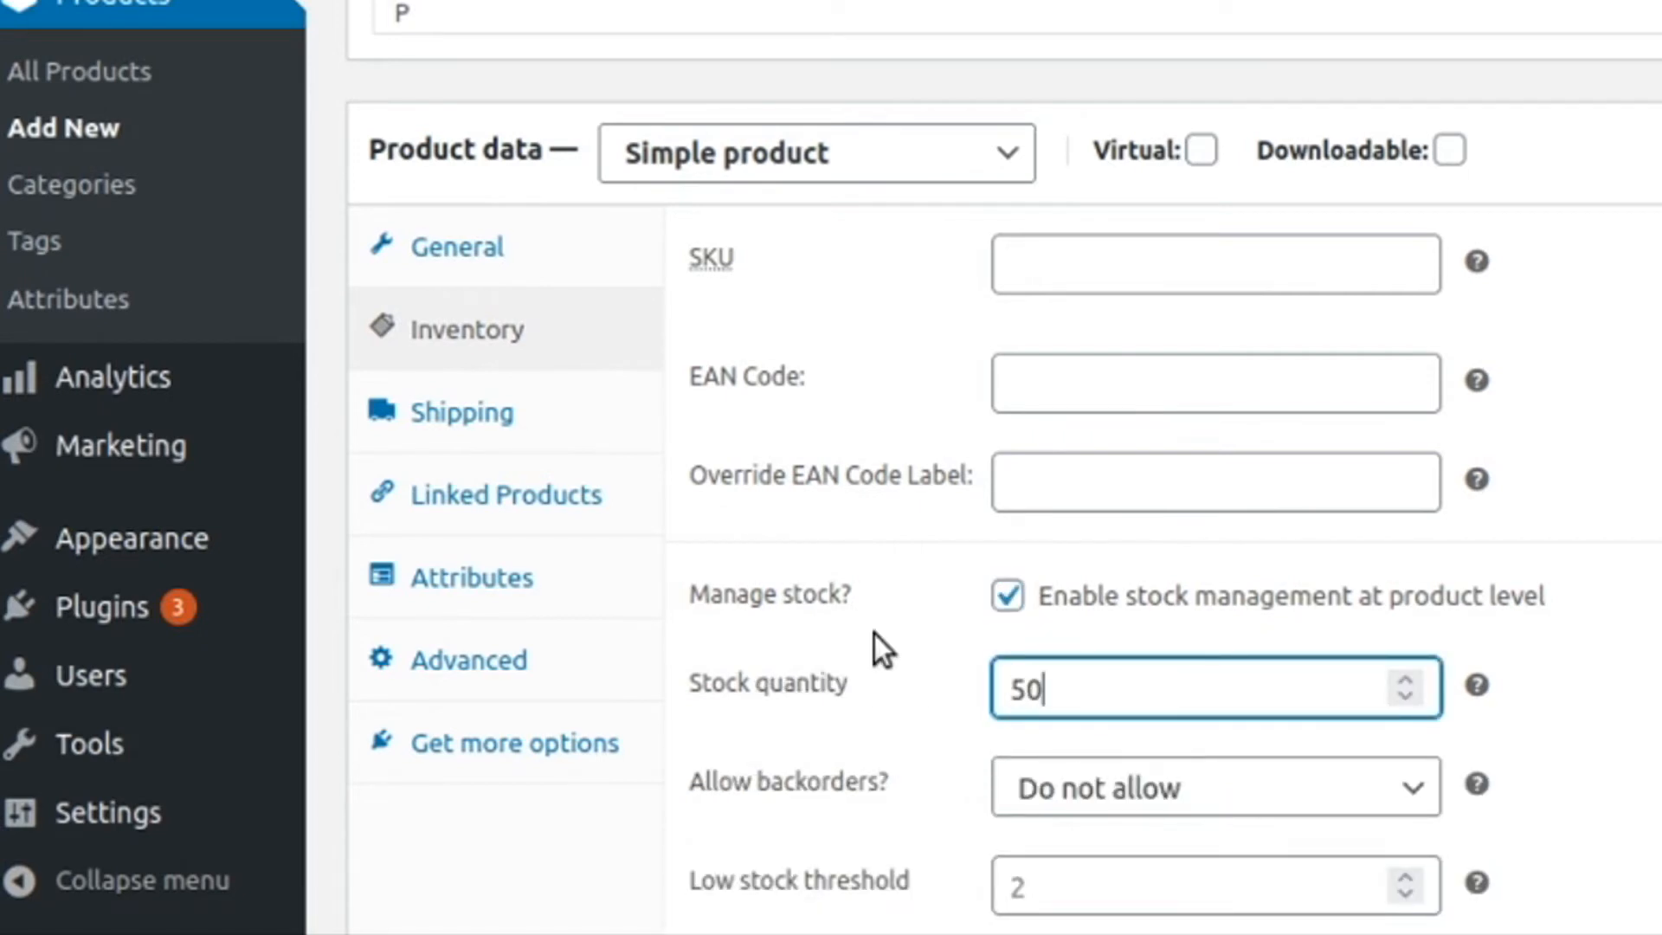
- Set the shipping weight of the Lamps product to 250 kg
click(463, 409)
click(1054, 253)
text(250)
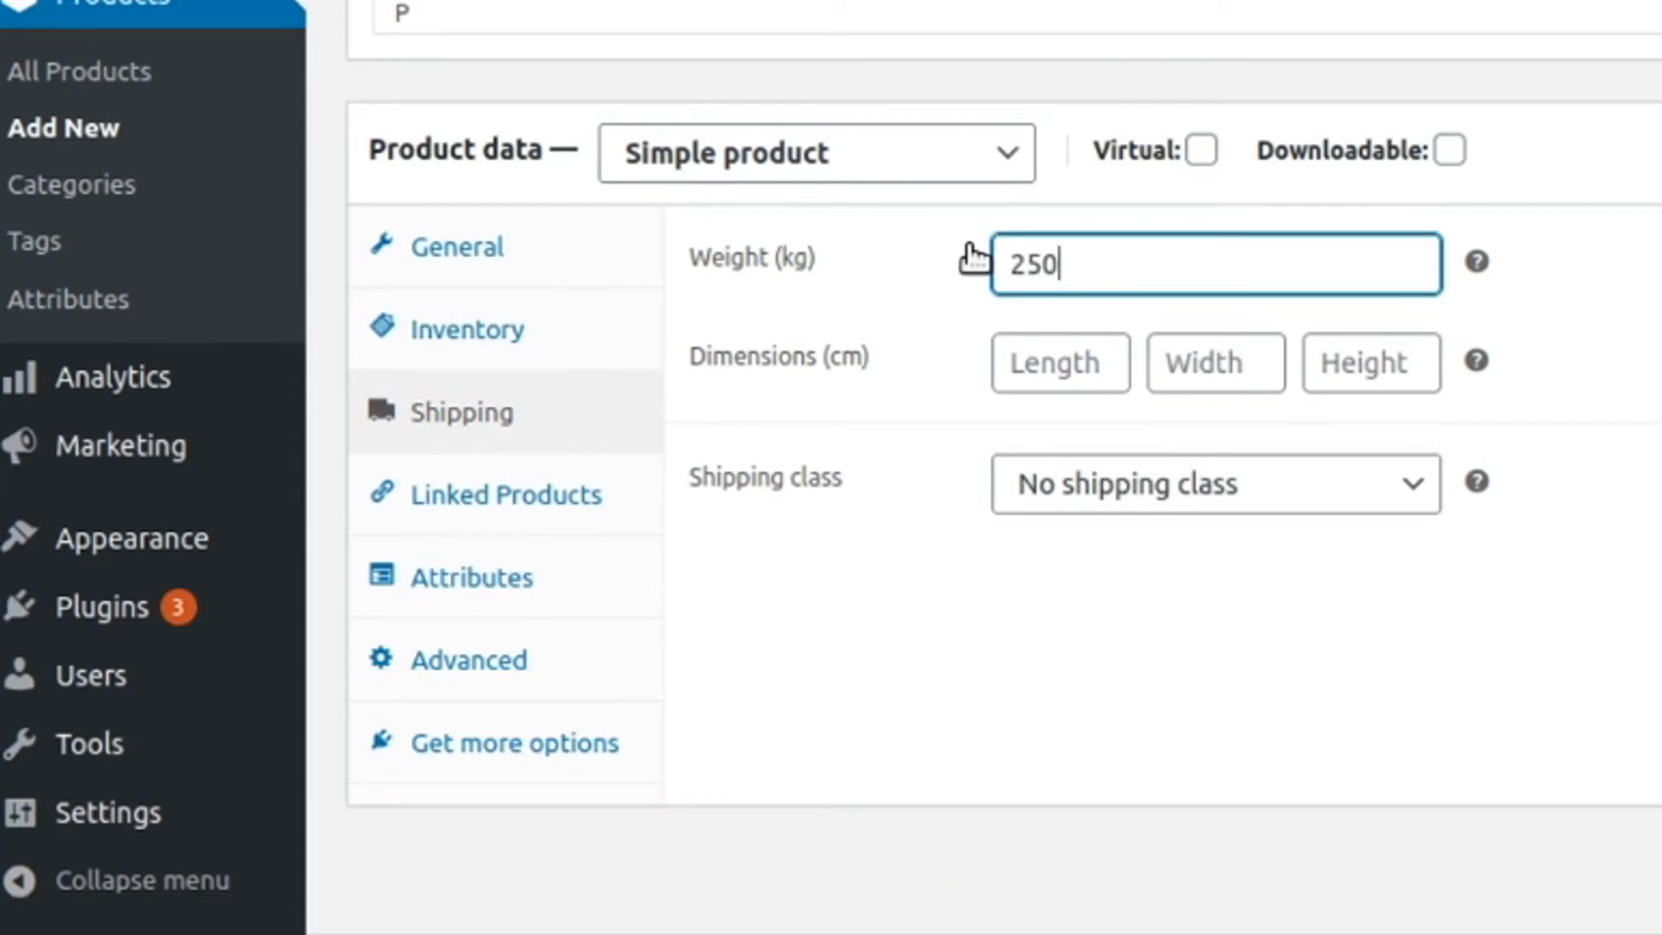
- Set the shipping dimensions of the Lamps product to length 15, width 16 and height 13 cm
click(1081, 389)
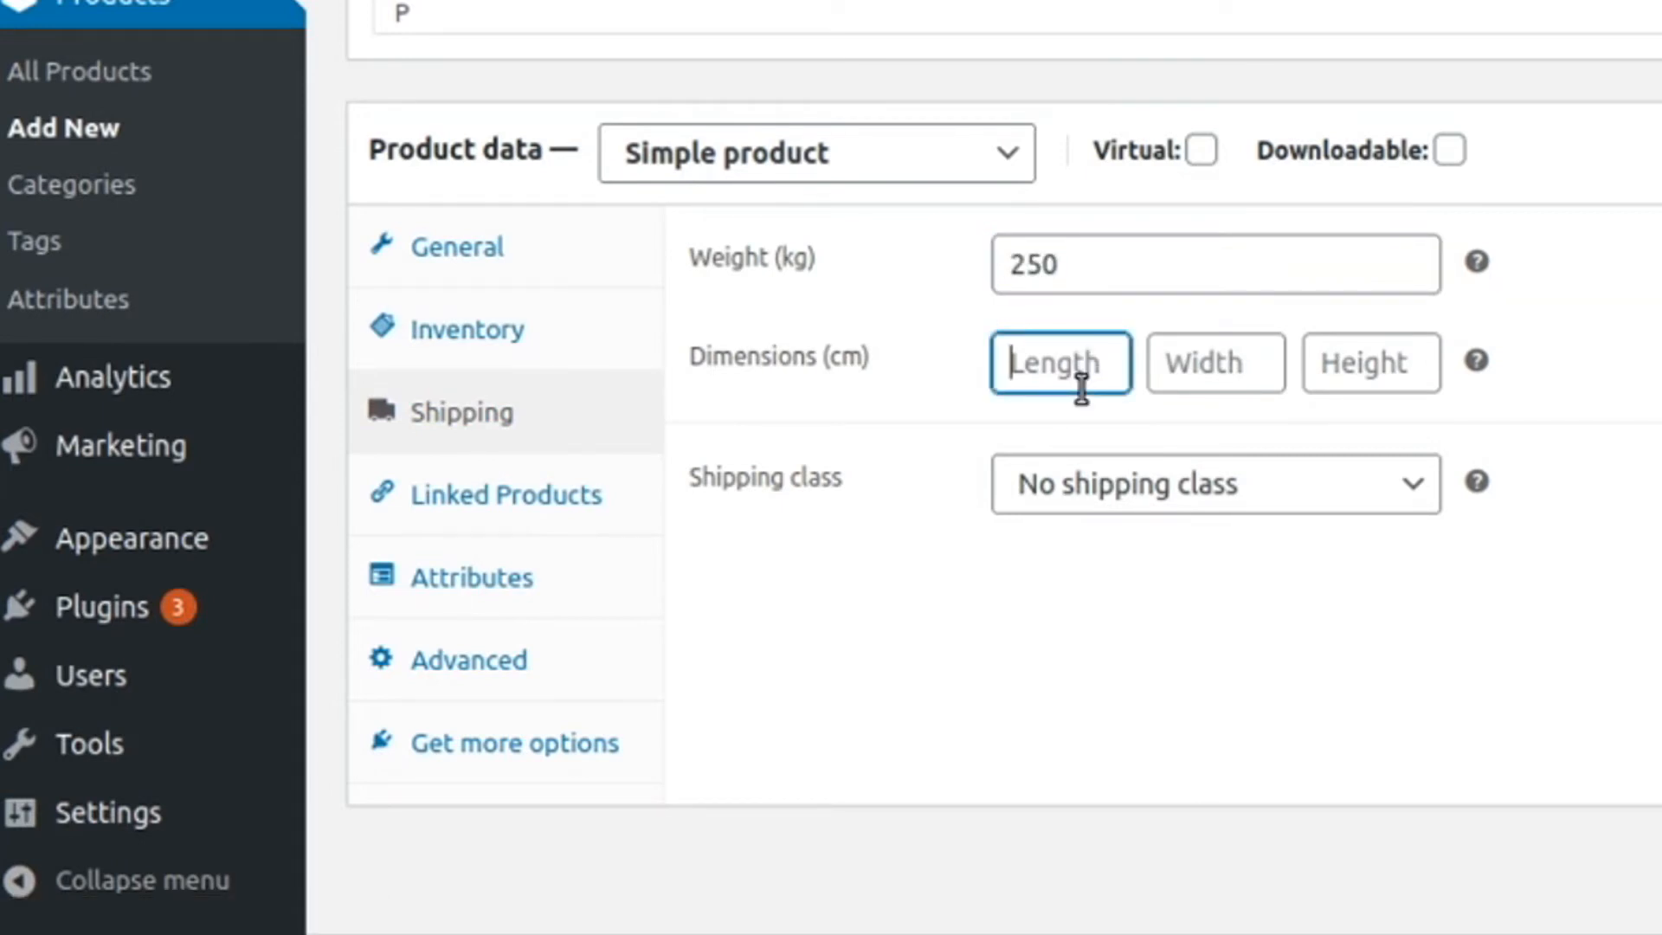
text(15)
key(Tab)
text(16)
key(Tab)
text(13)
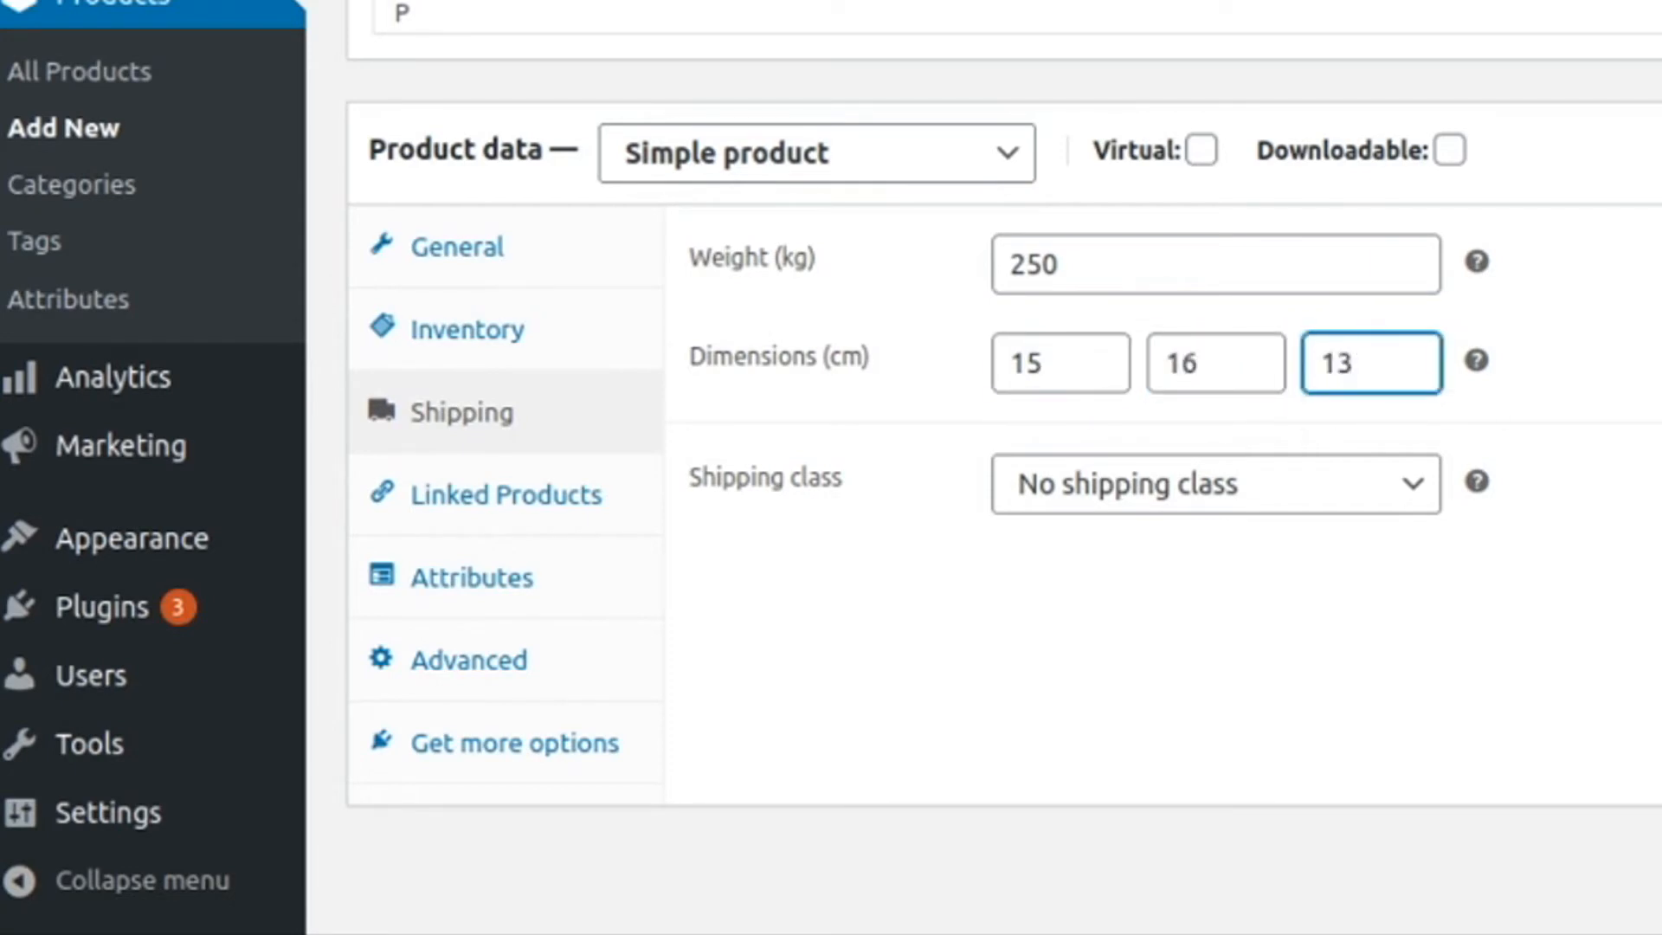
- Publish the Lamps product in the WooCommerce store
click(779, 797)
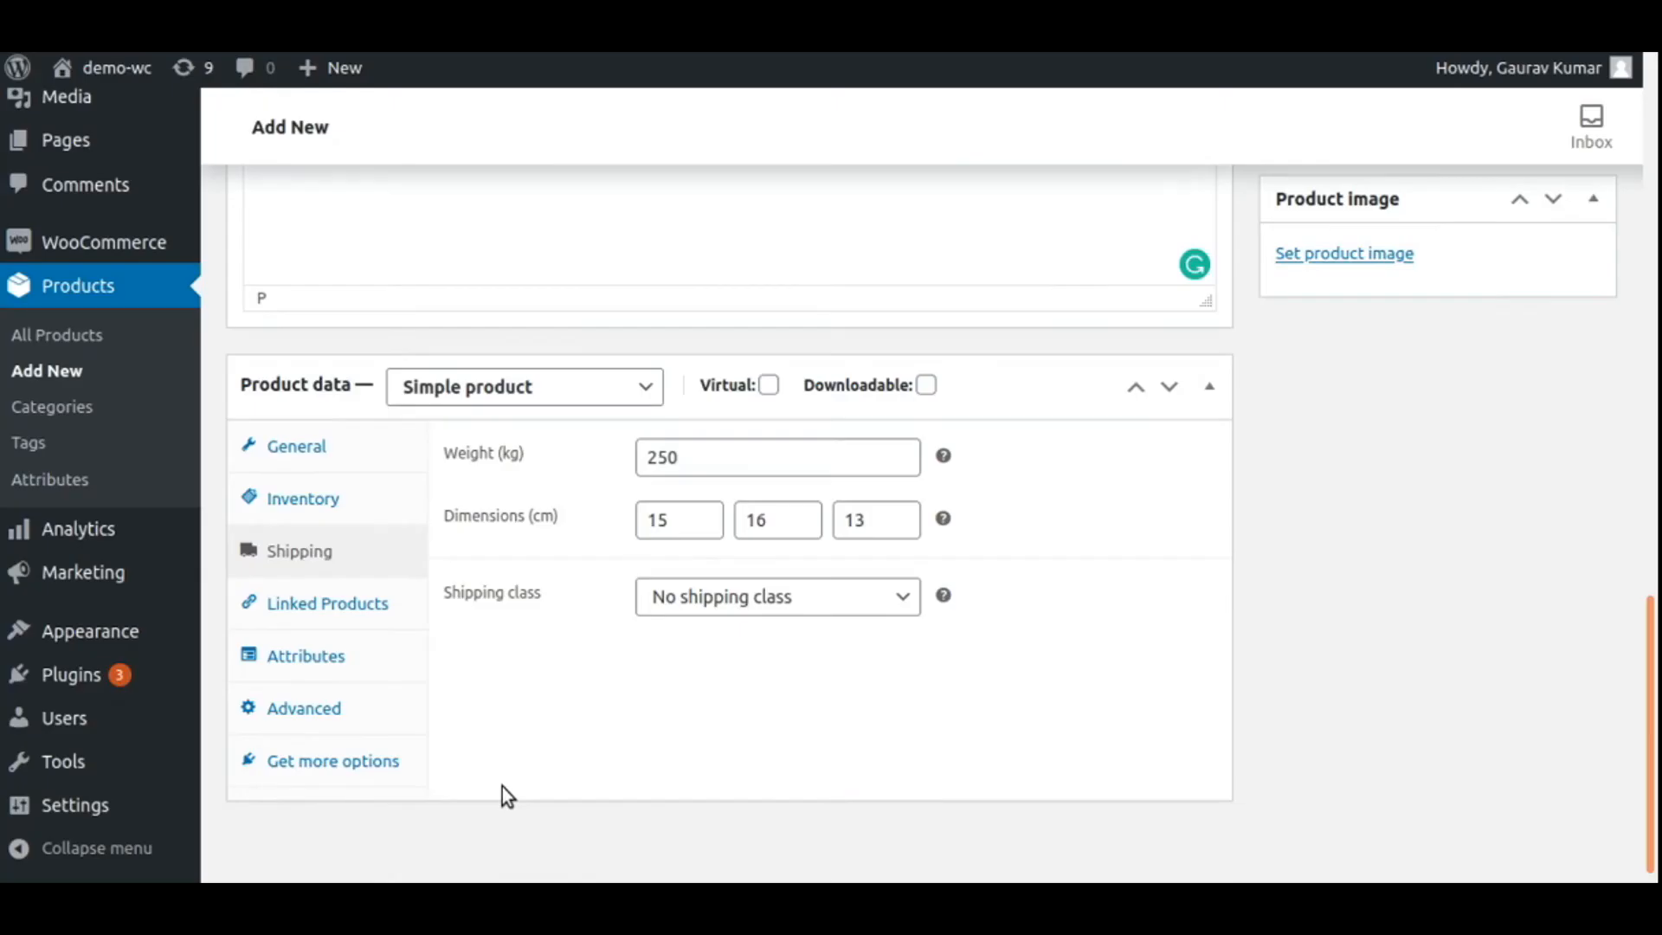
scroll(502, 787, up, 8)
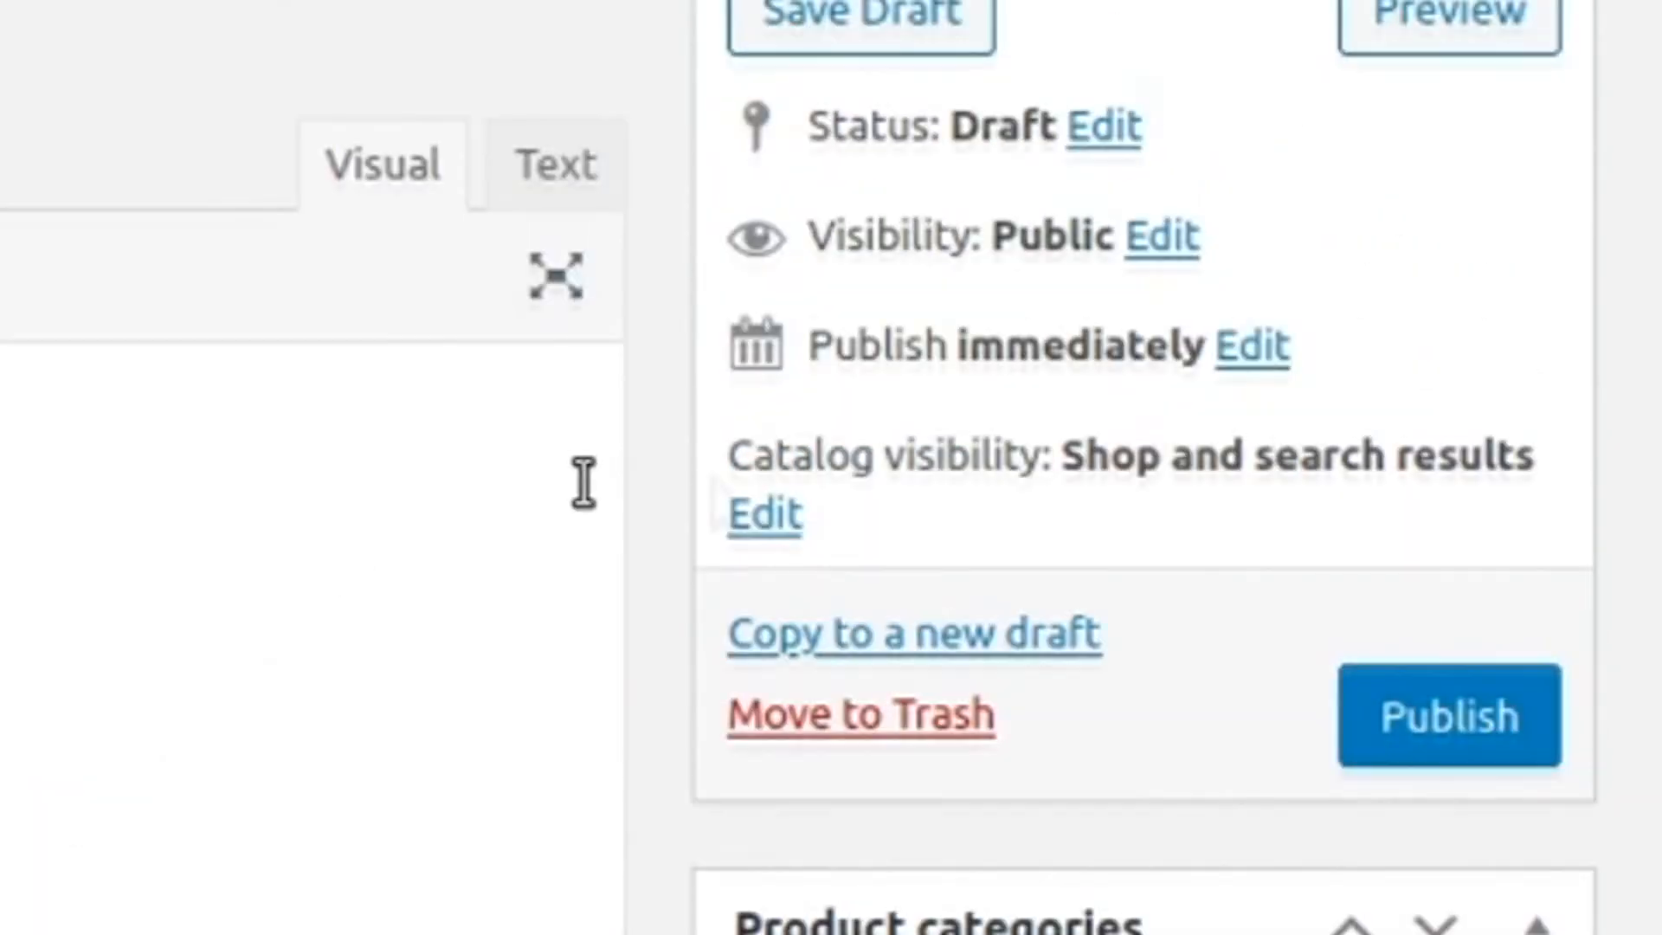
click(1437, 7)
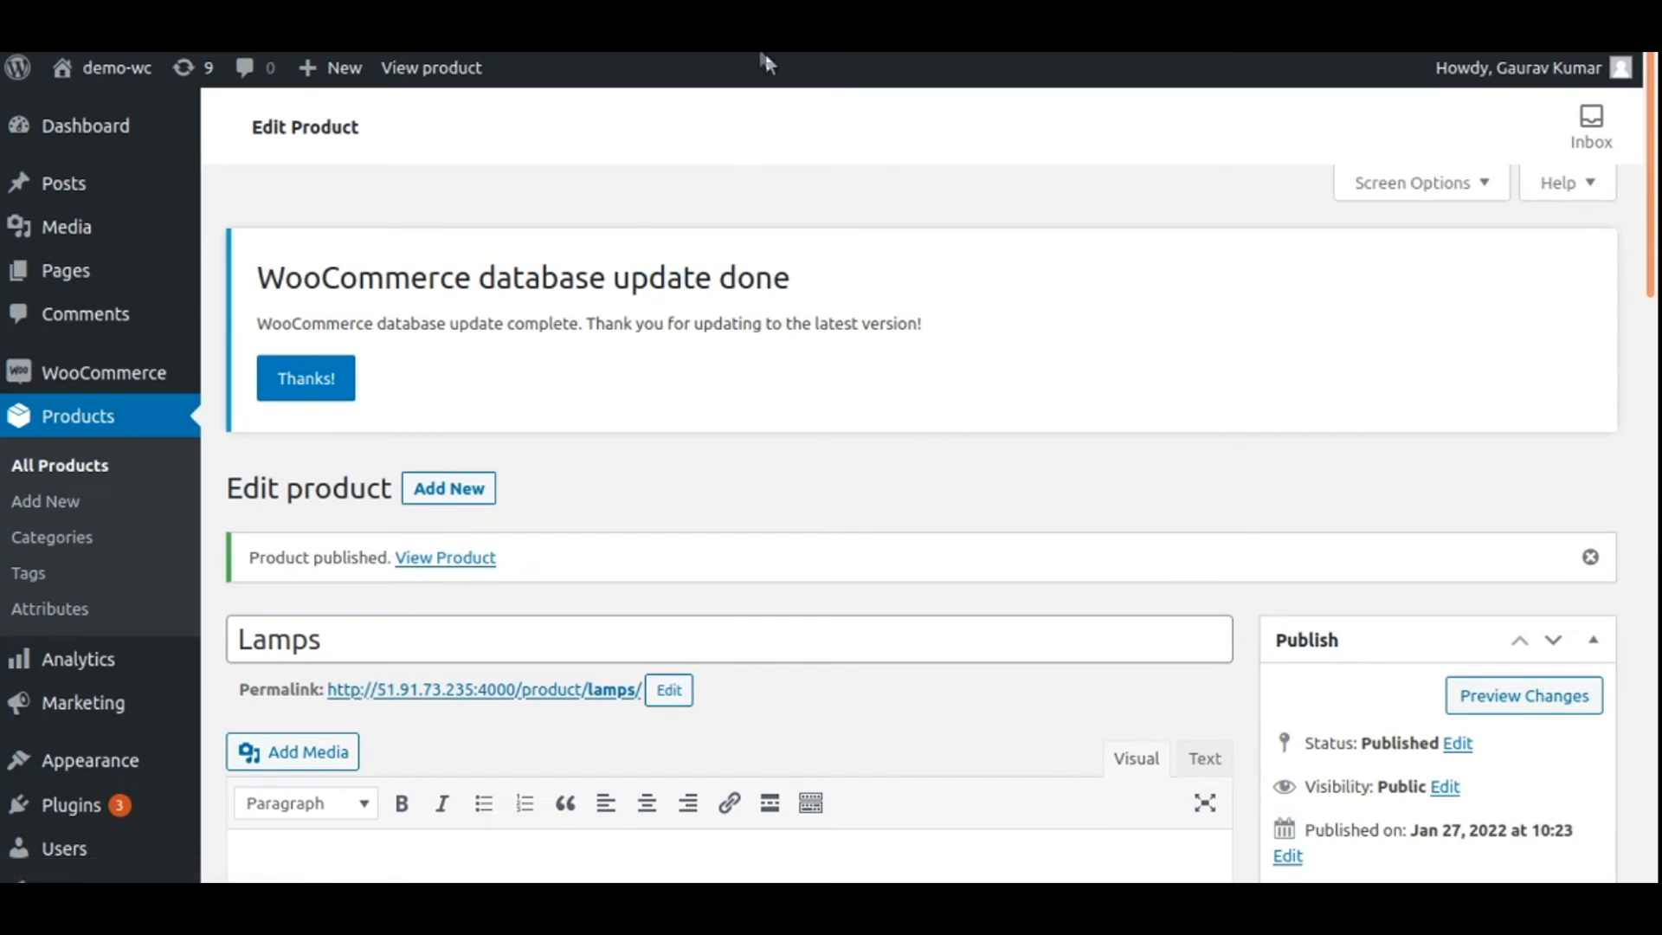
- Switch to Odoo, execute the product import for record ID 6975 on instance inst D, and dismiss the notice
click(731, 39)
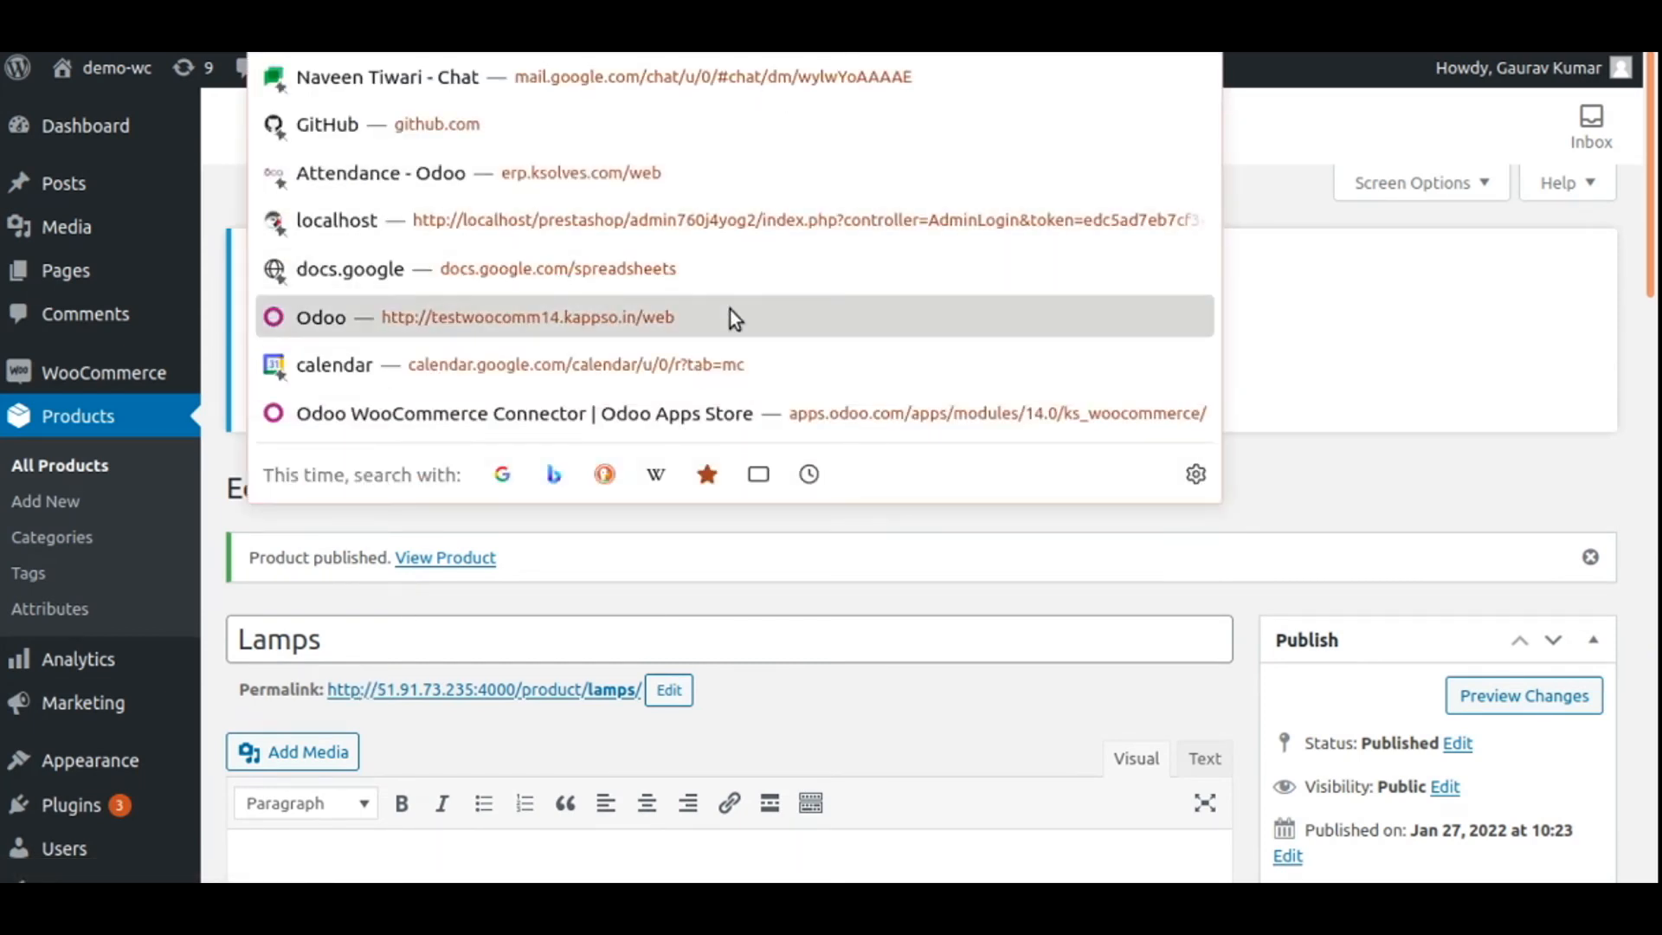
click(716, 623)
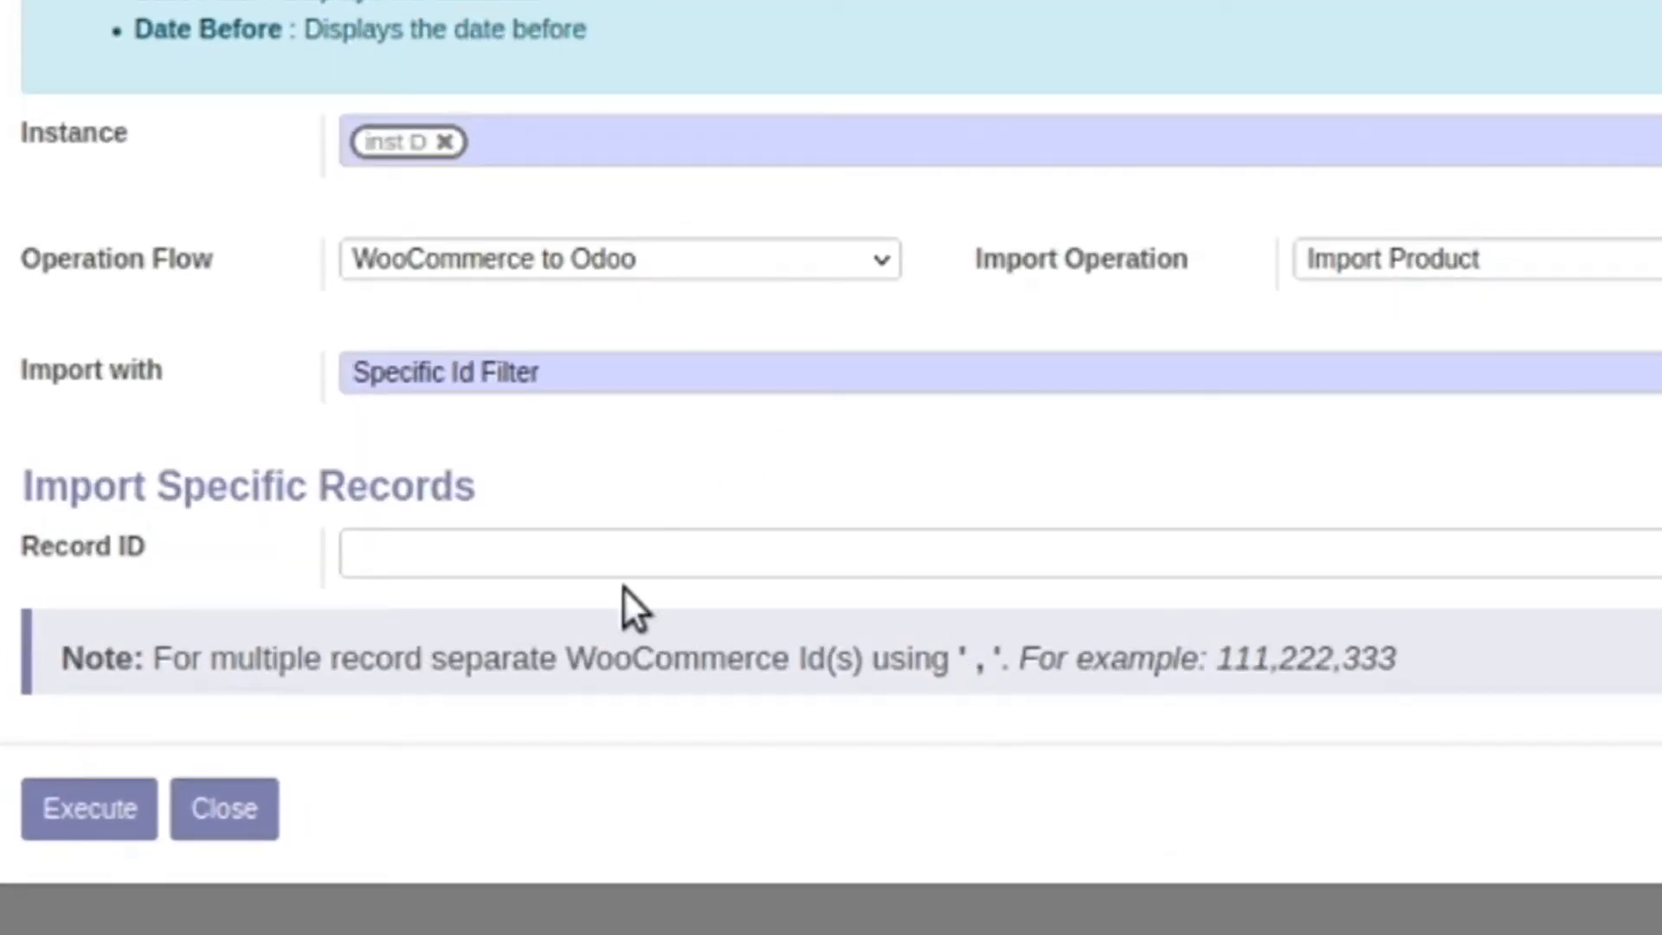
click(623, 563)
text(6975)
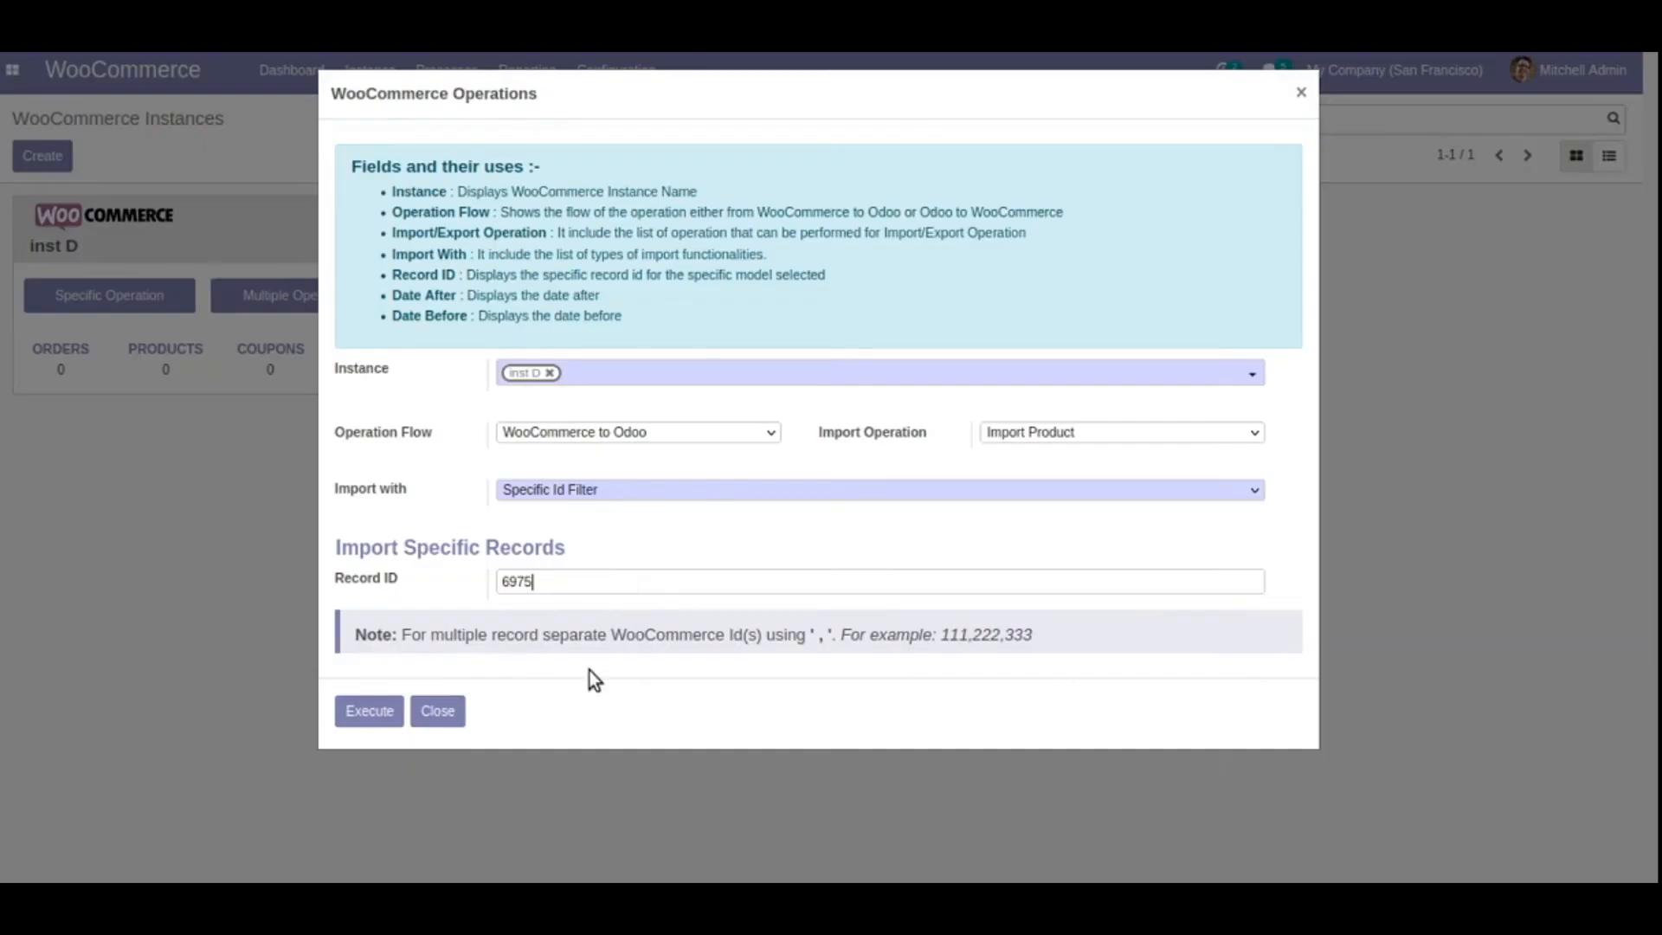
click(383, 722)
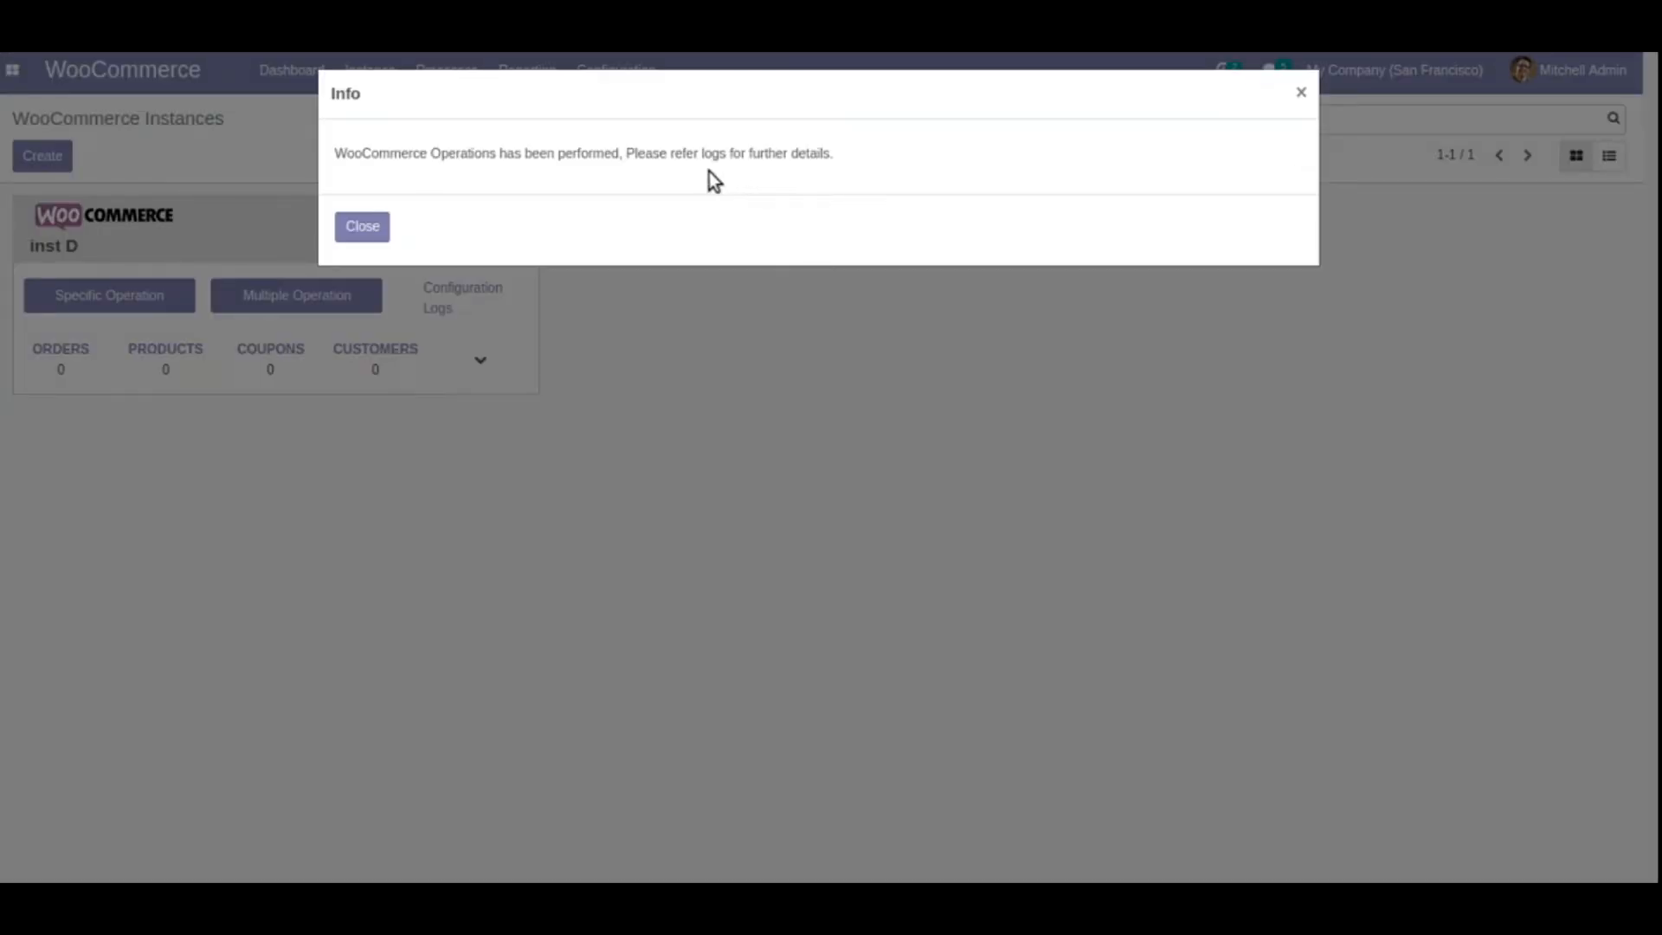
click(362, 227)
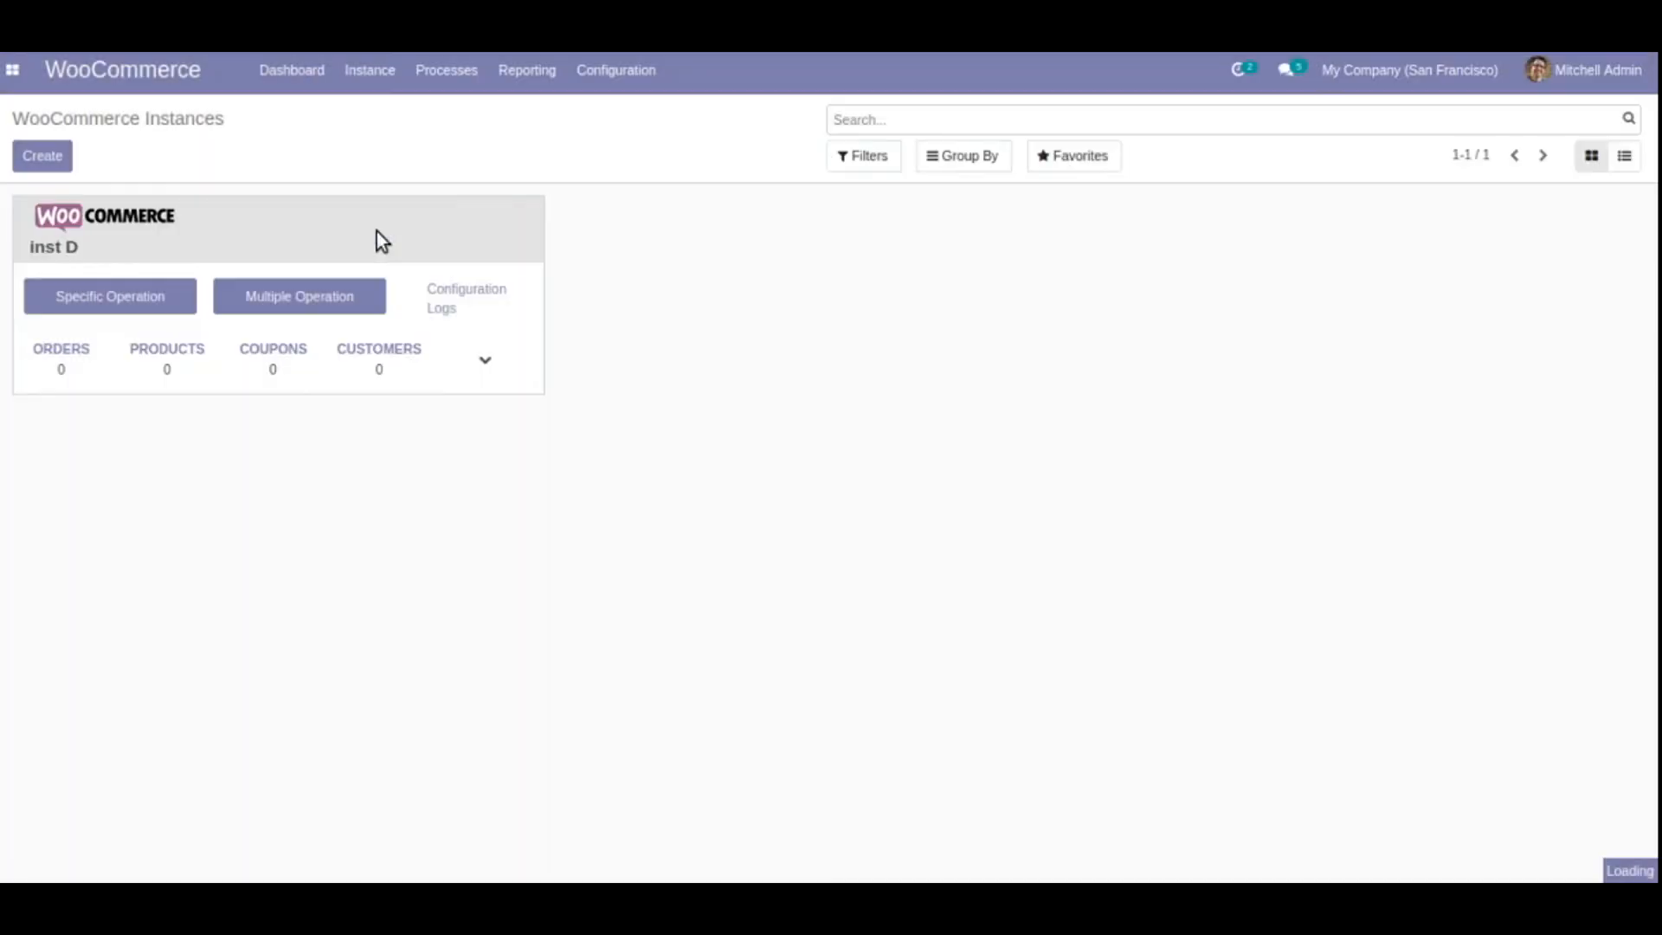
- Review the Lamps import job's details in the WooCommerce queue jobs and return to the job list
click(459, 71)
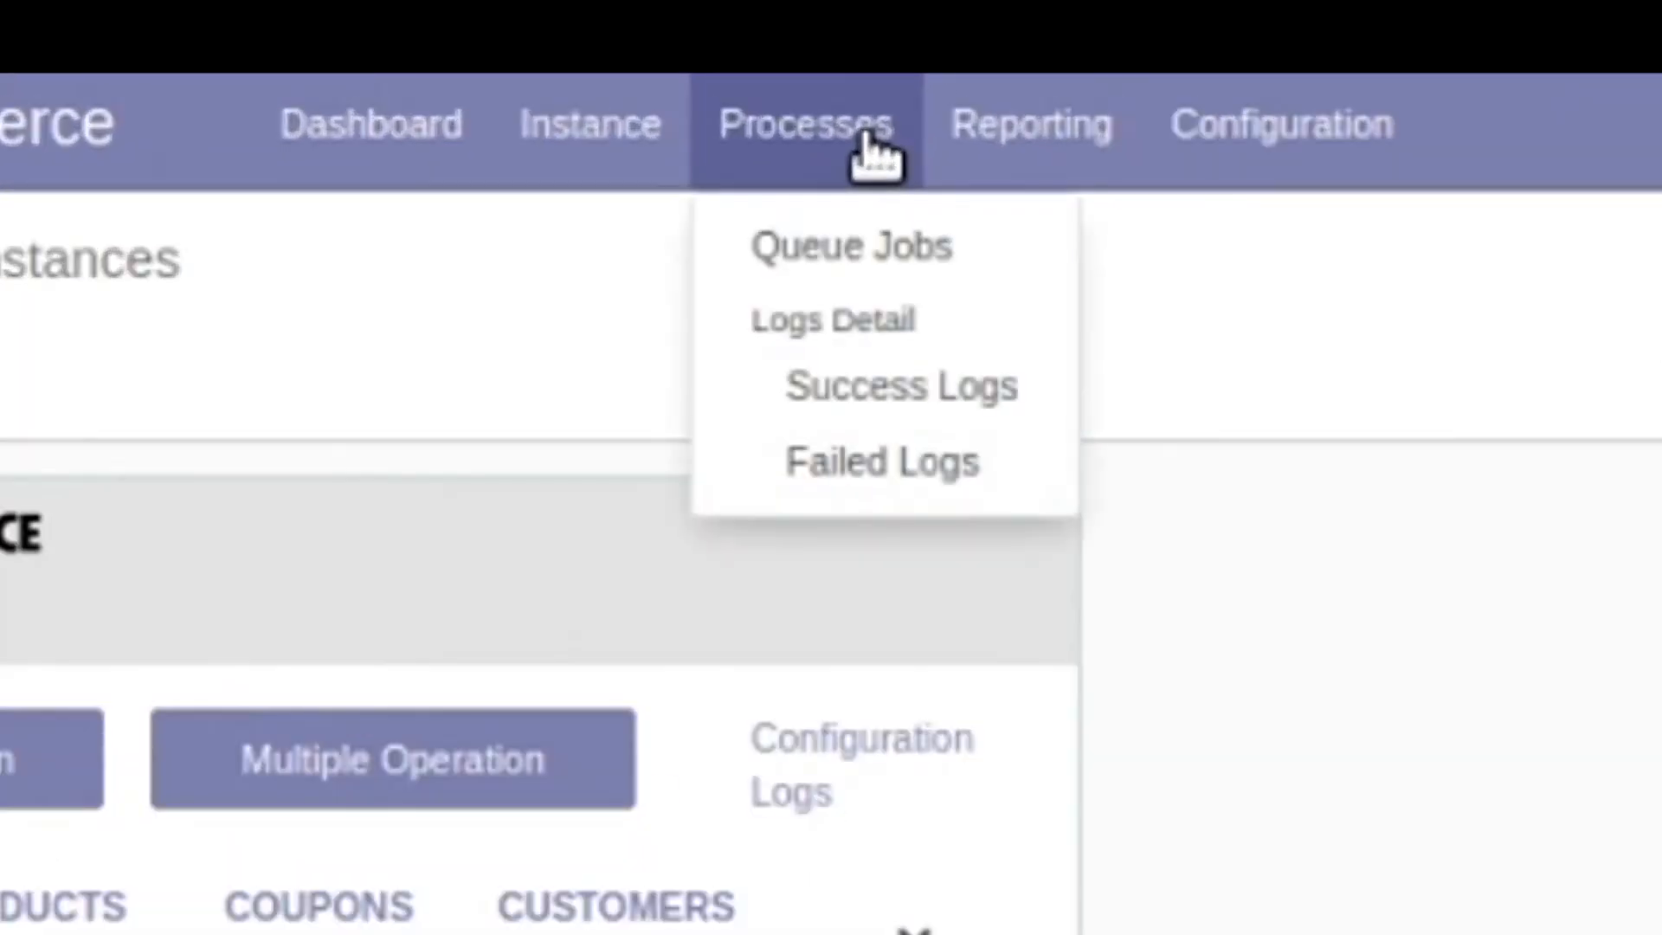
click(865, 255)
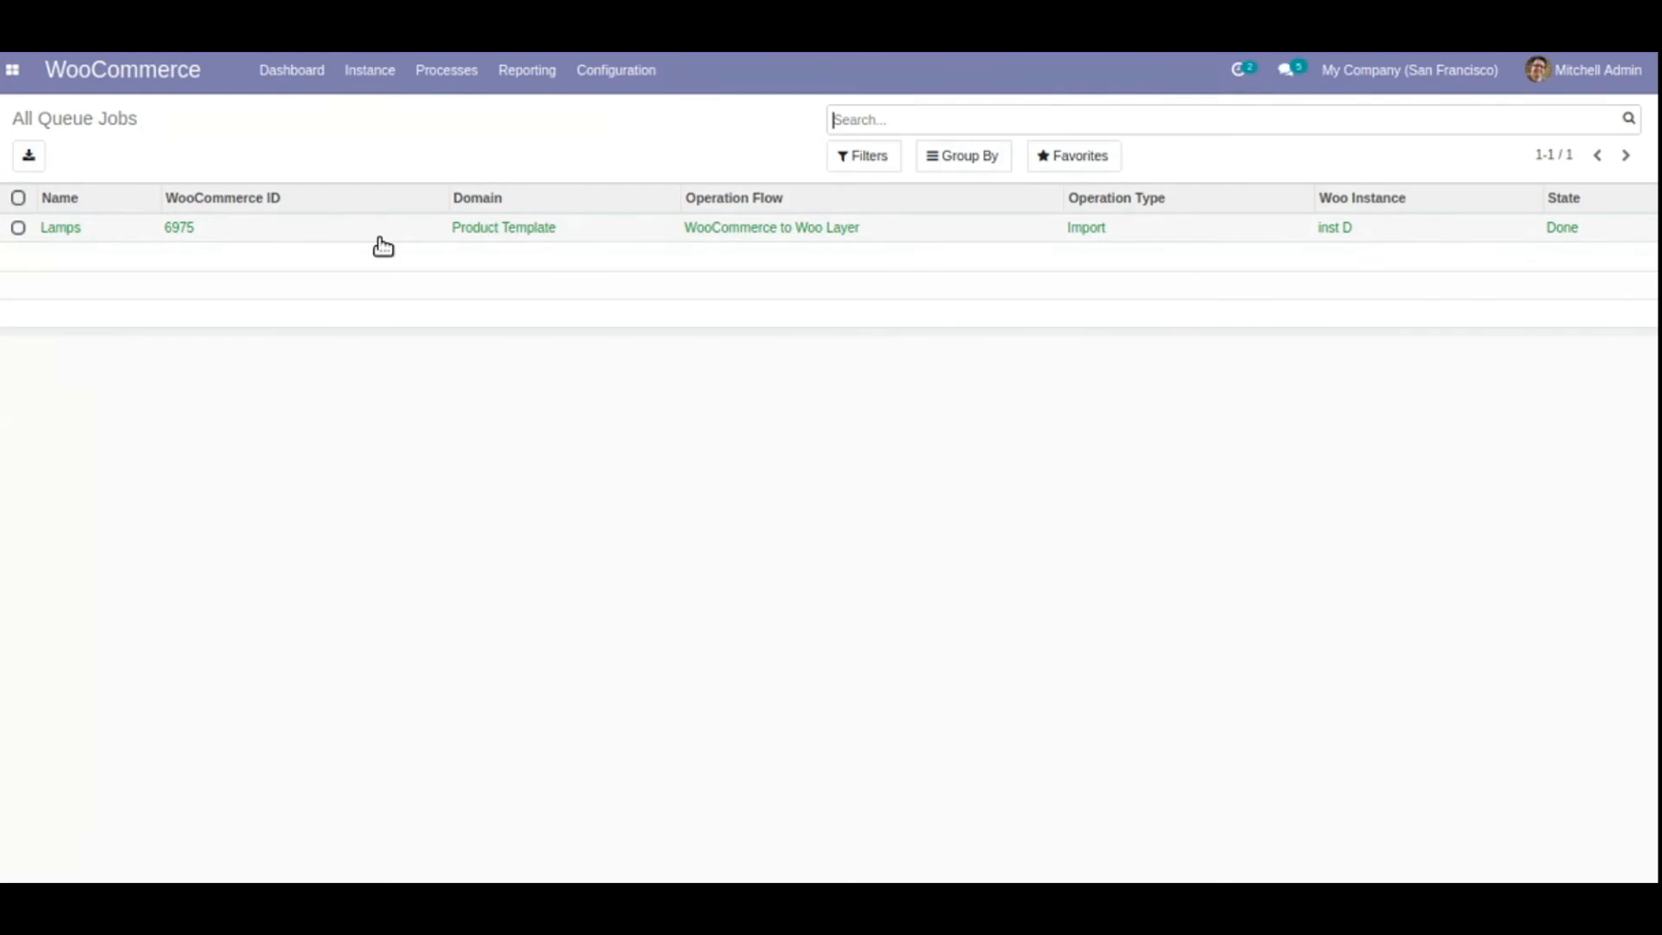
click(379, 232)
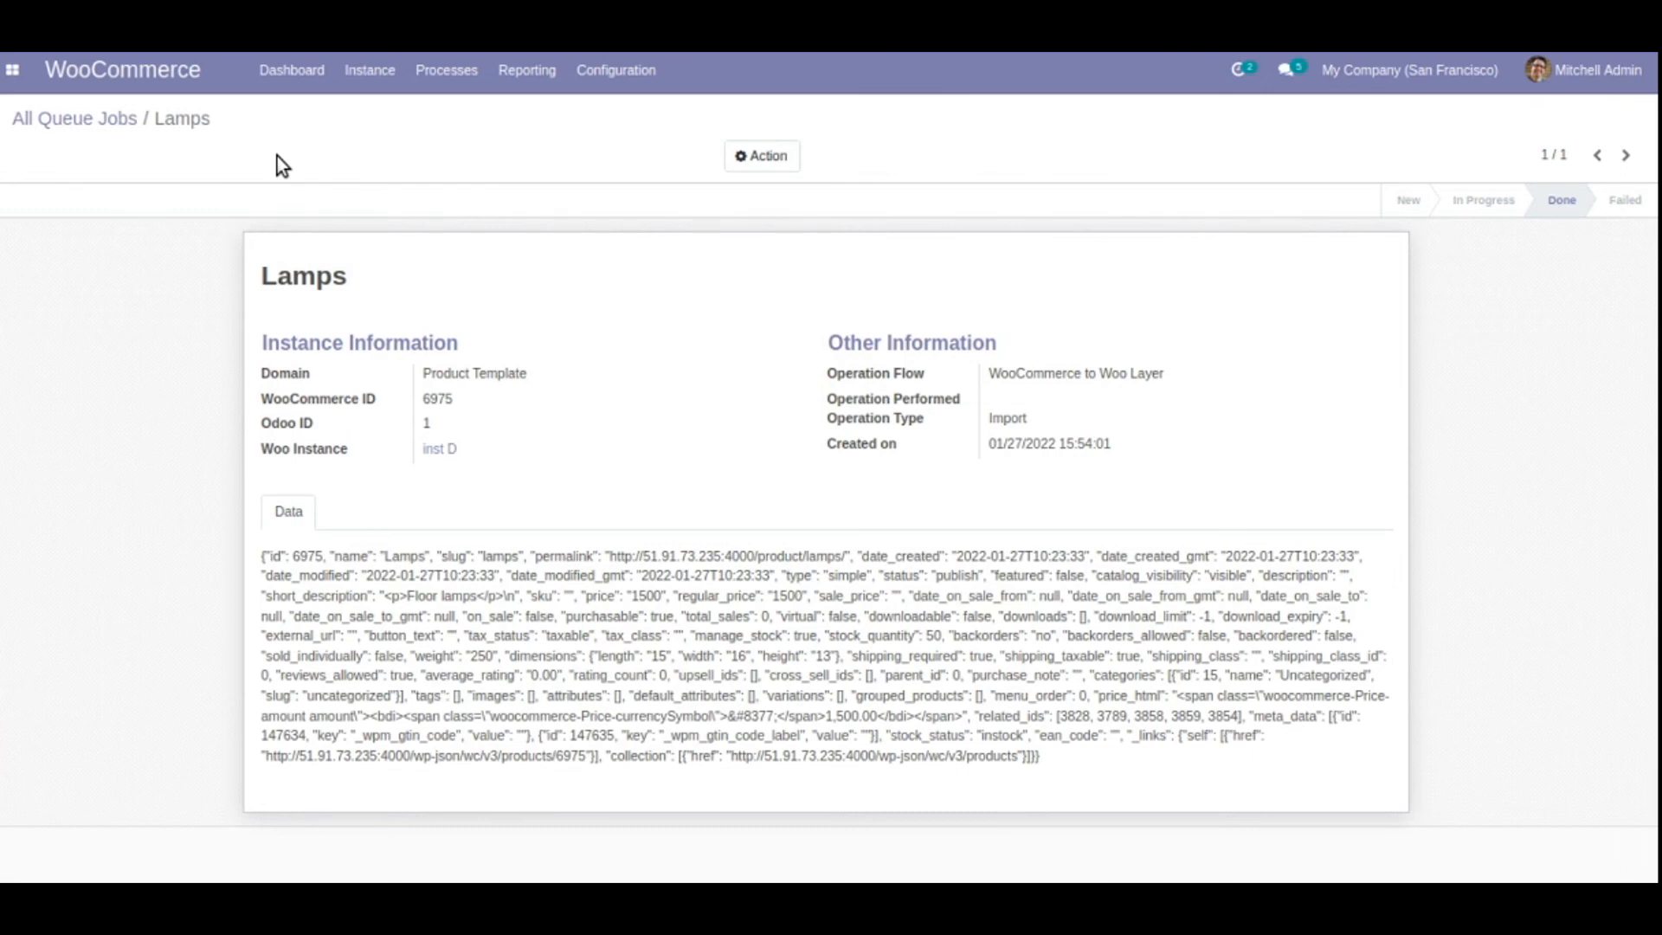
click(91, 122)
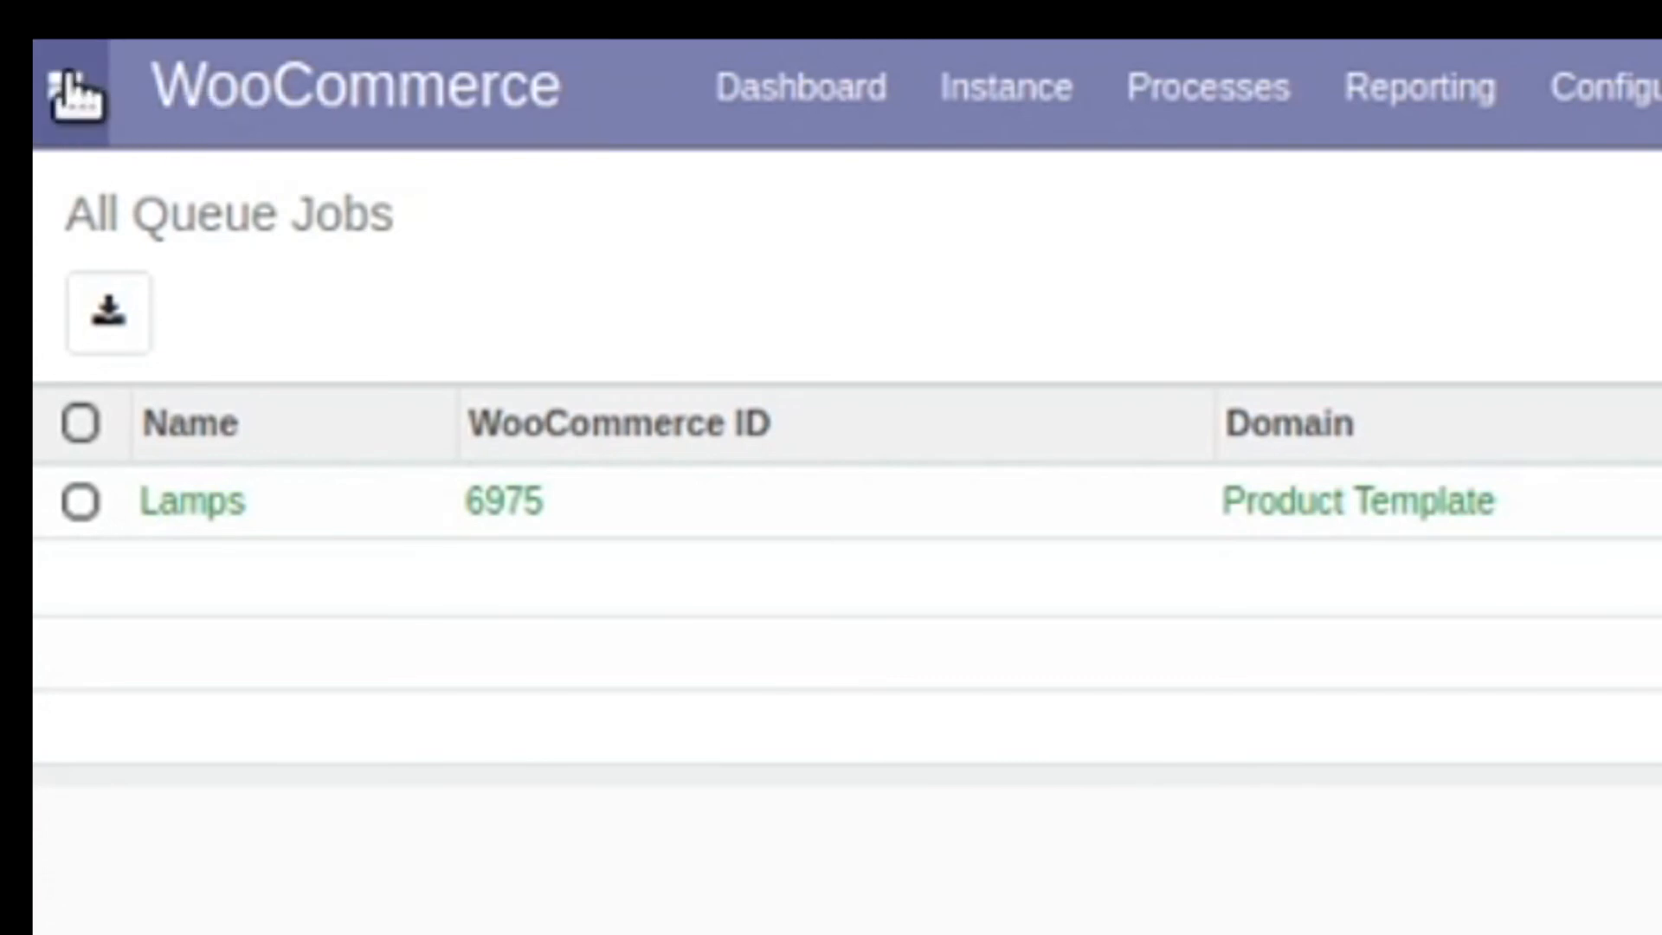
- Search the Sales app's products for "lamps" and open the imported Lamps product record
click(73, 86)
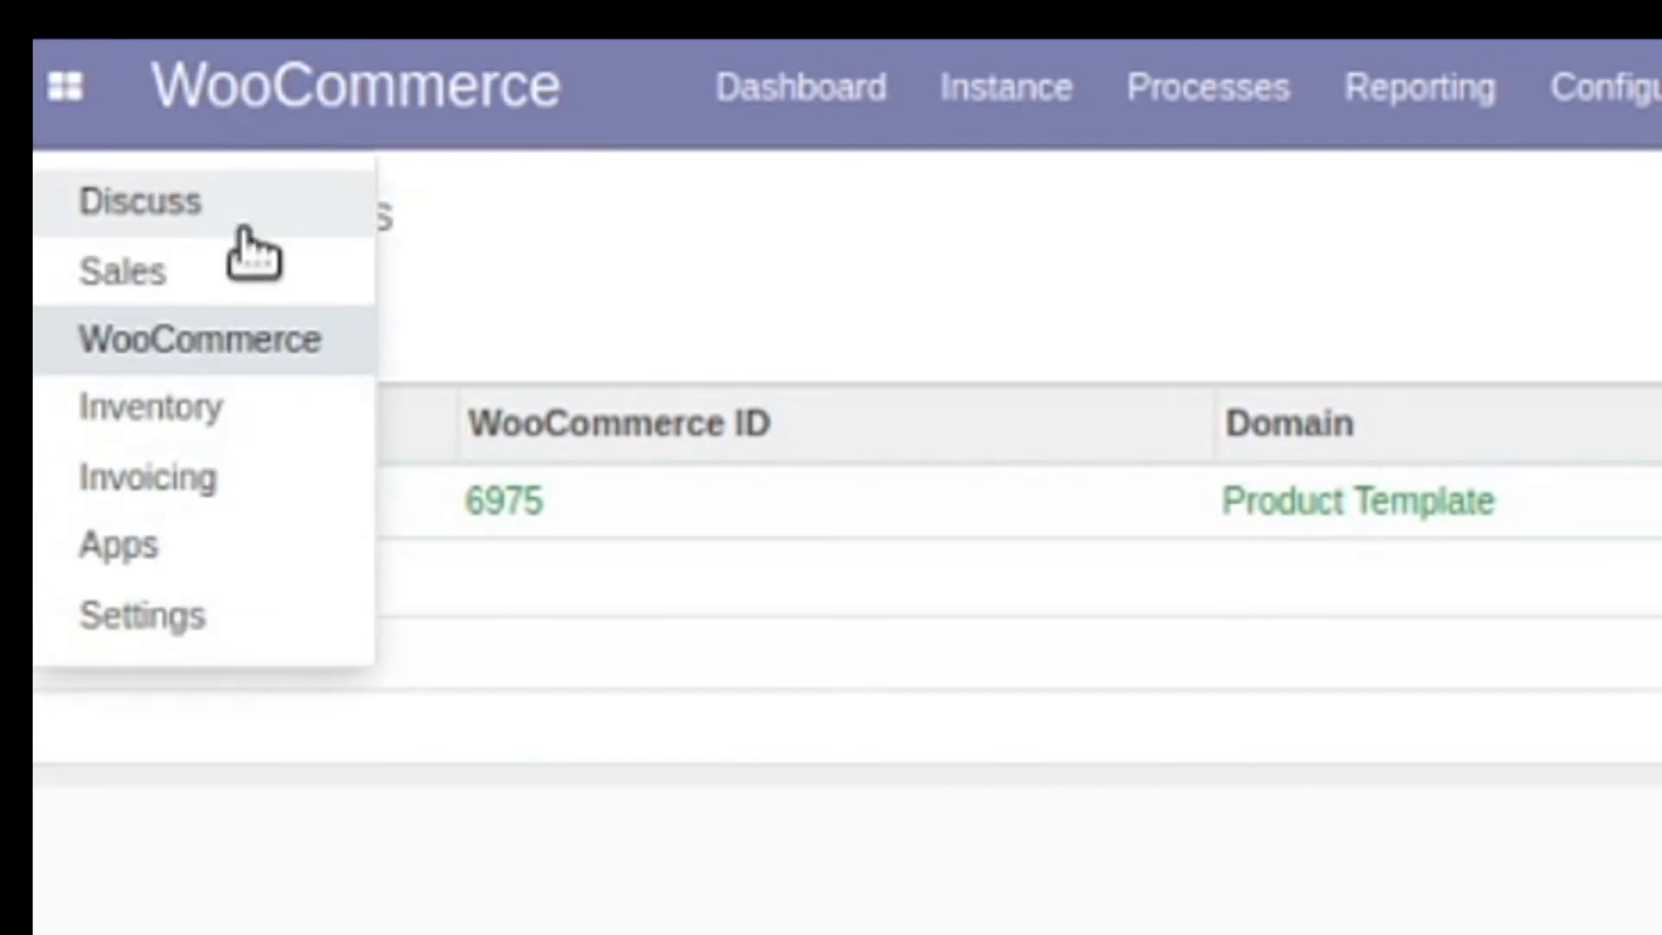
click(249, 289)
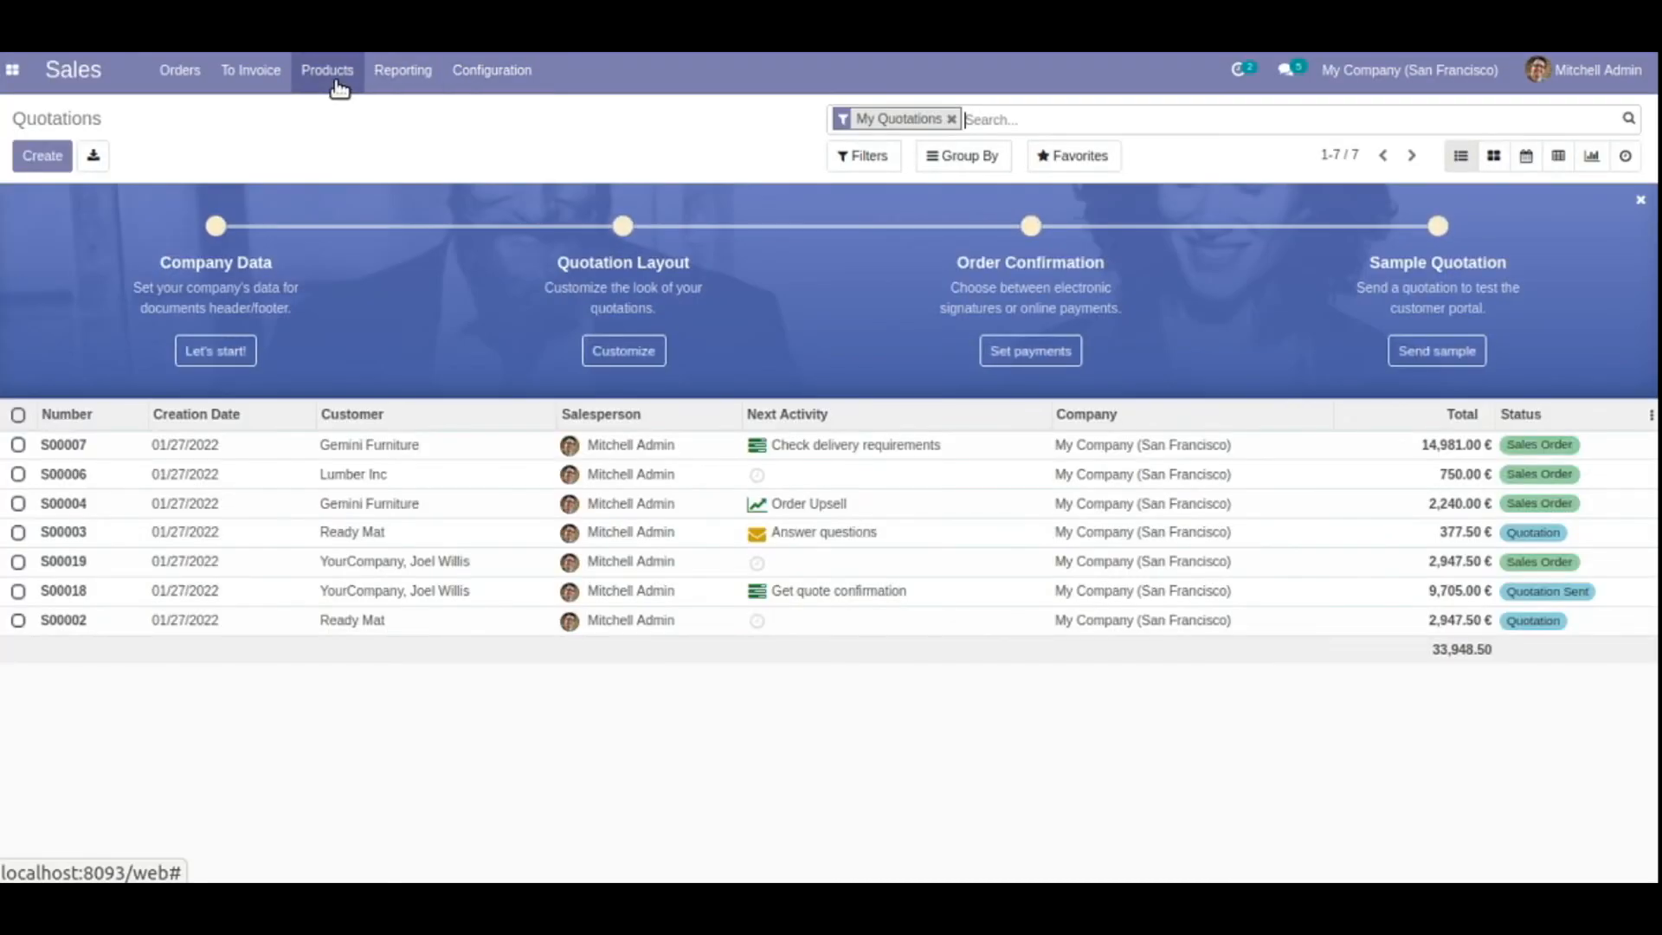
click(333, 73)
click(356, 117)
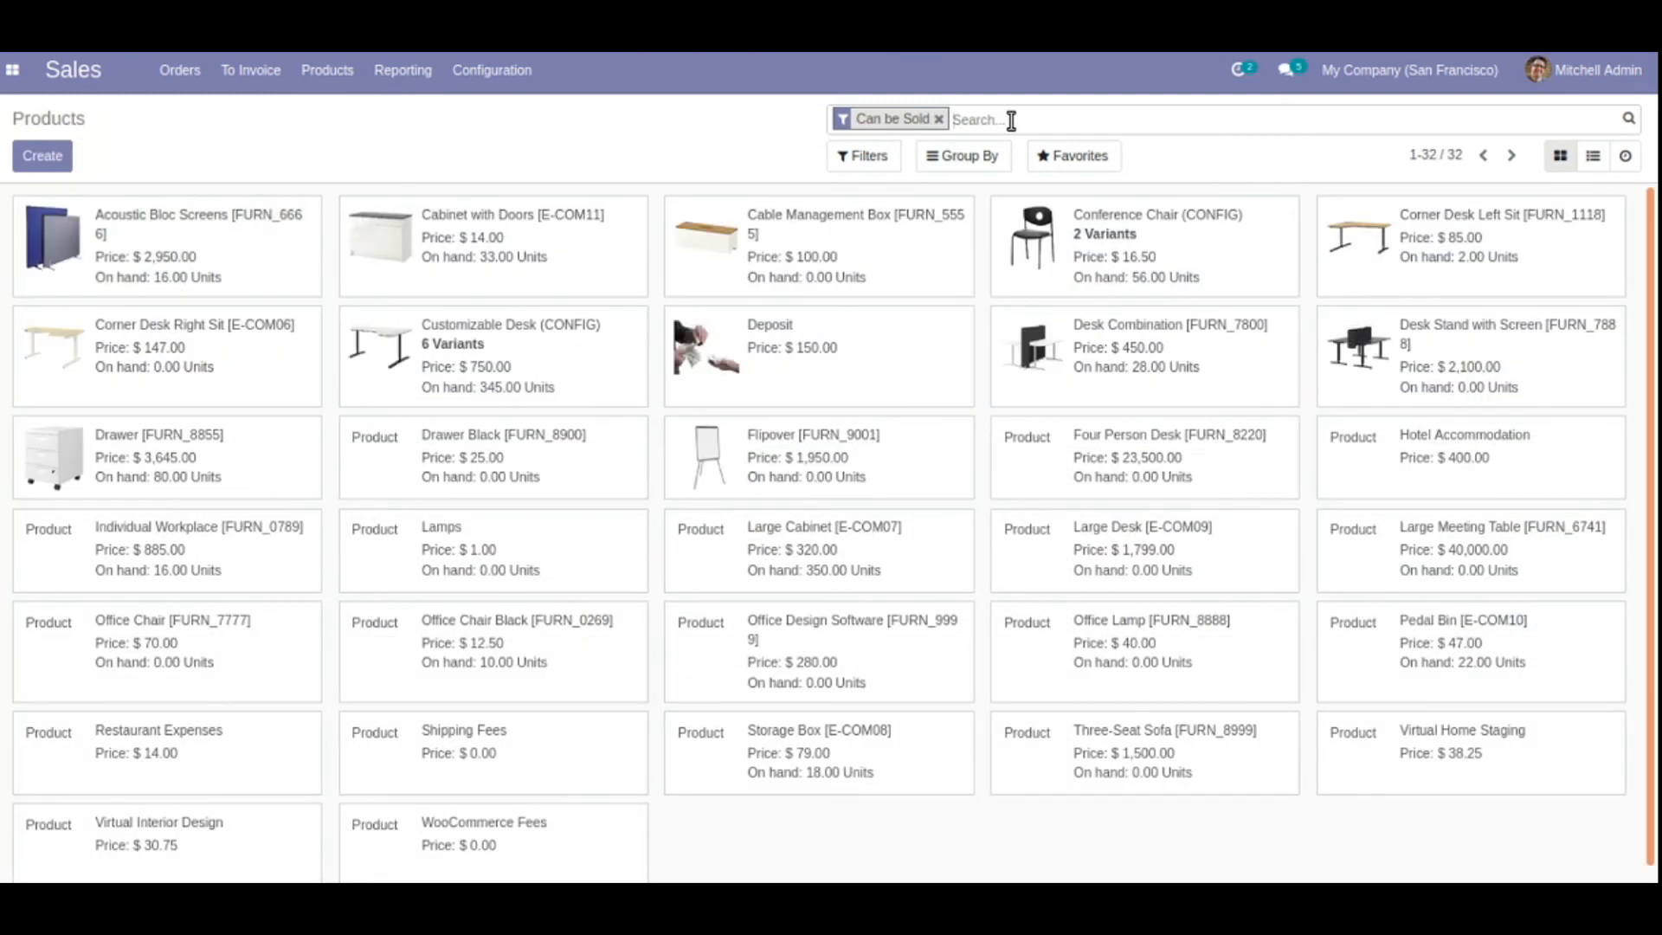
text(lamps)
key(Return)
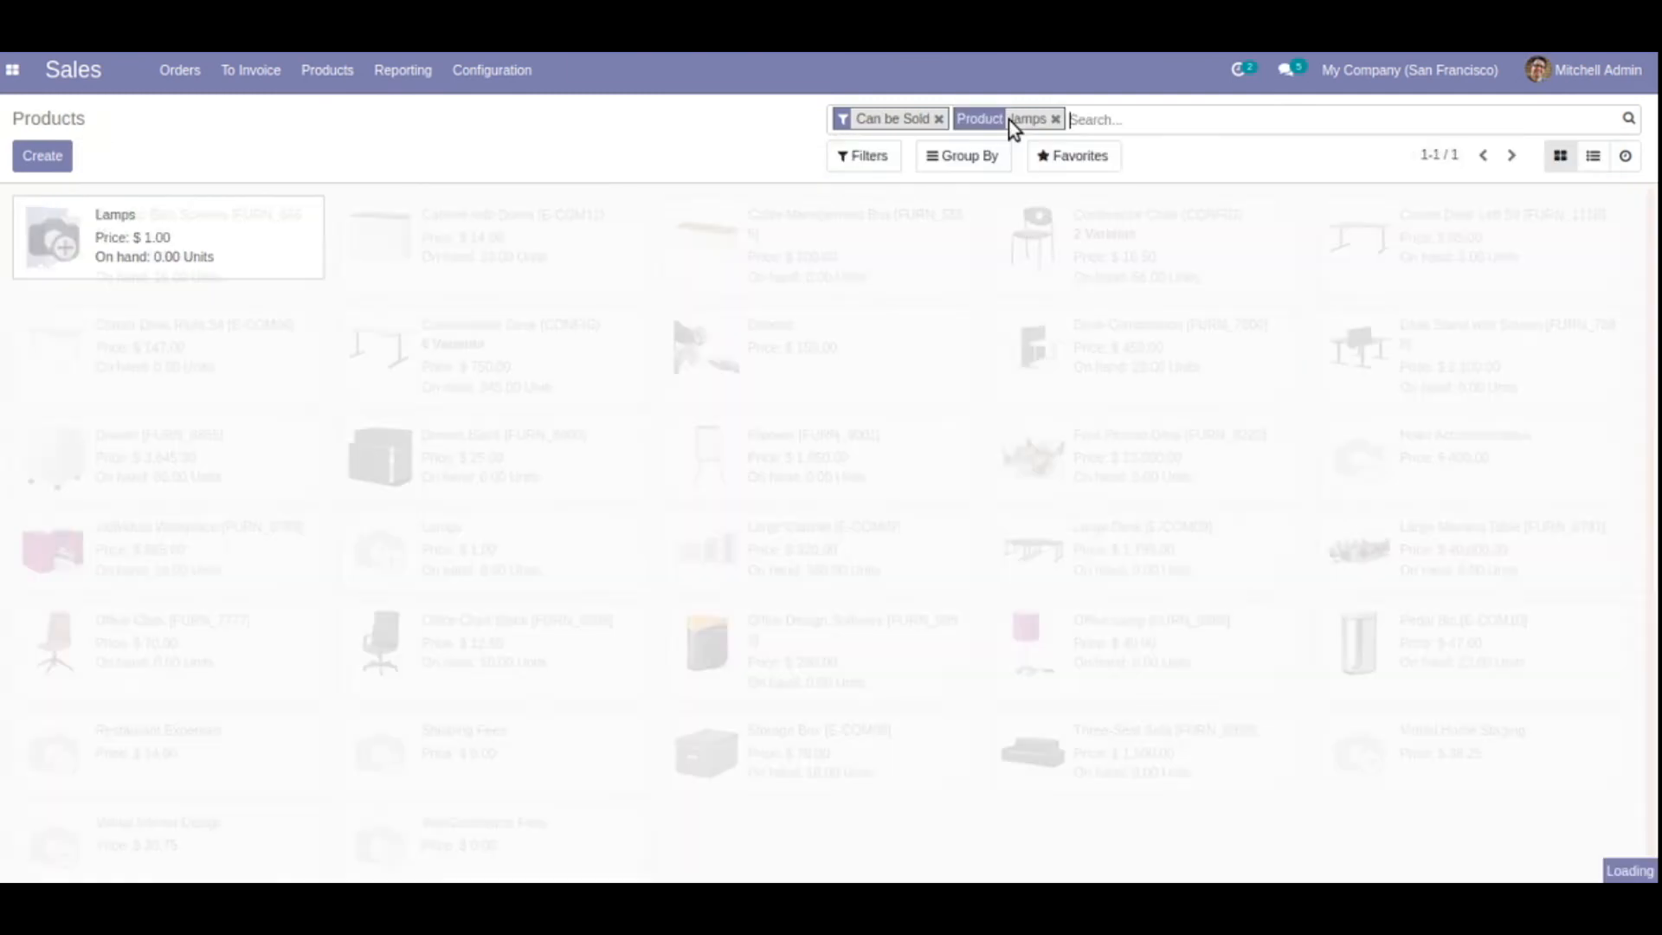
click(260, 246)
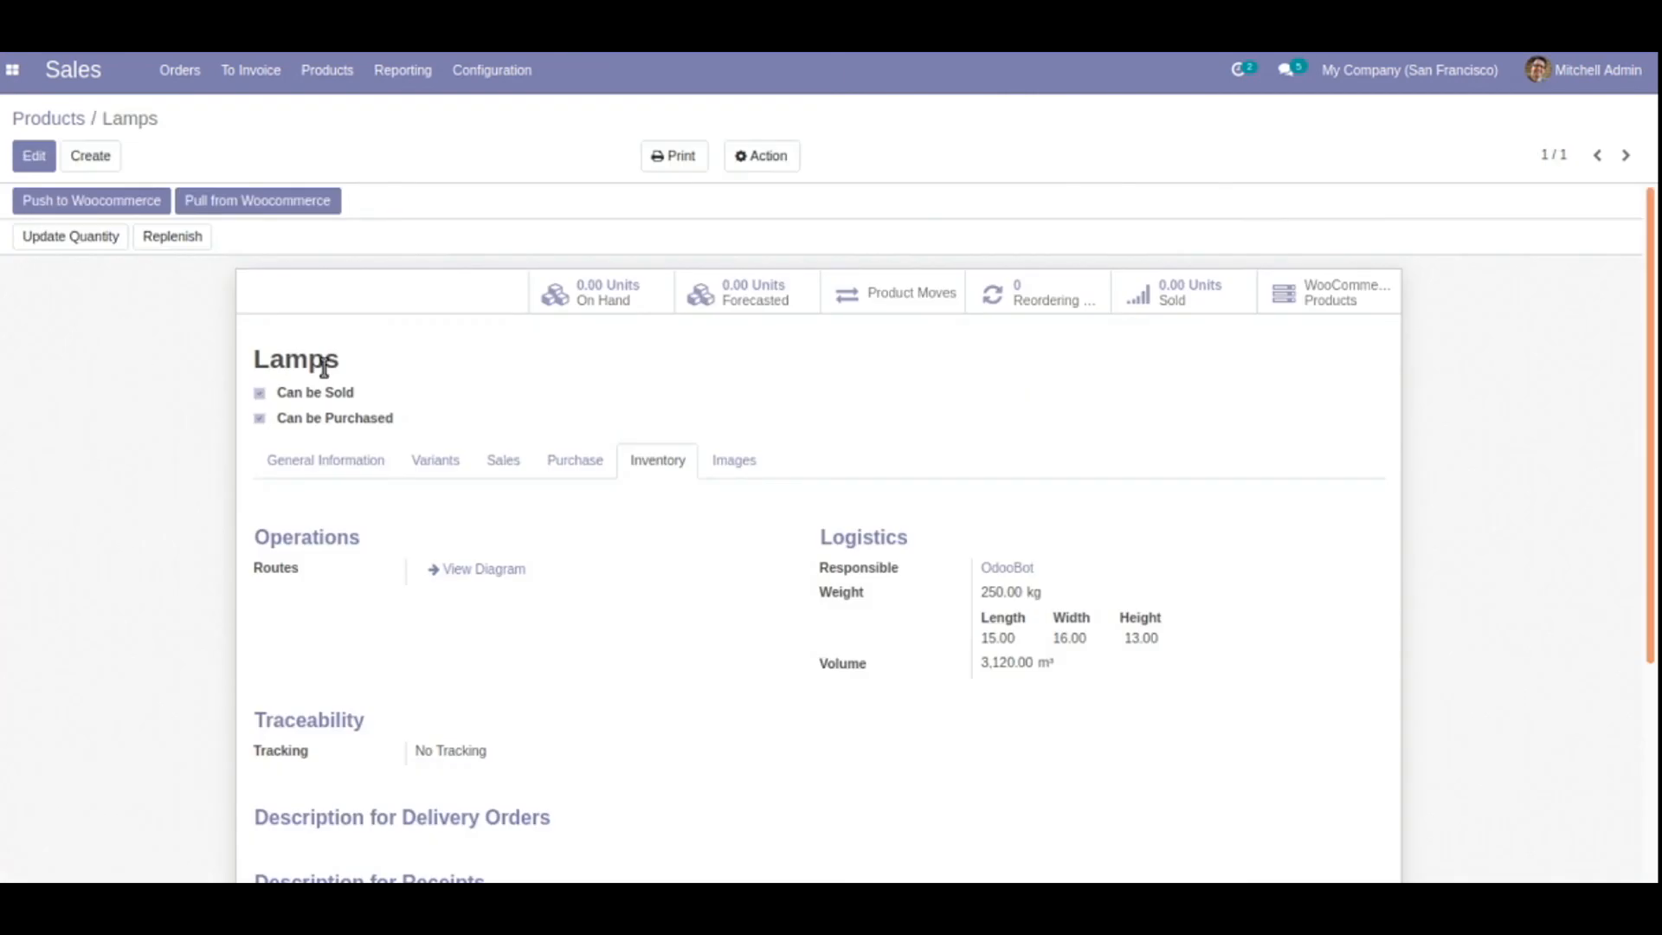